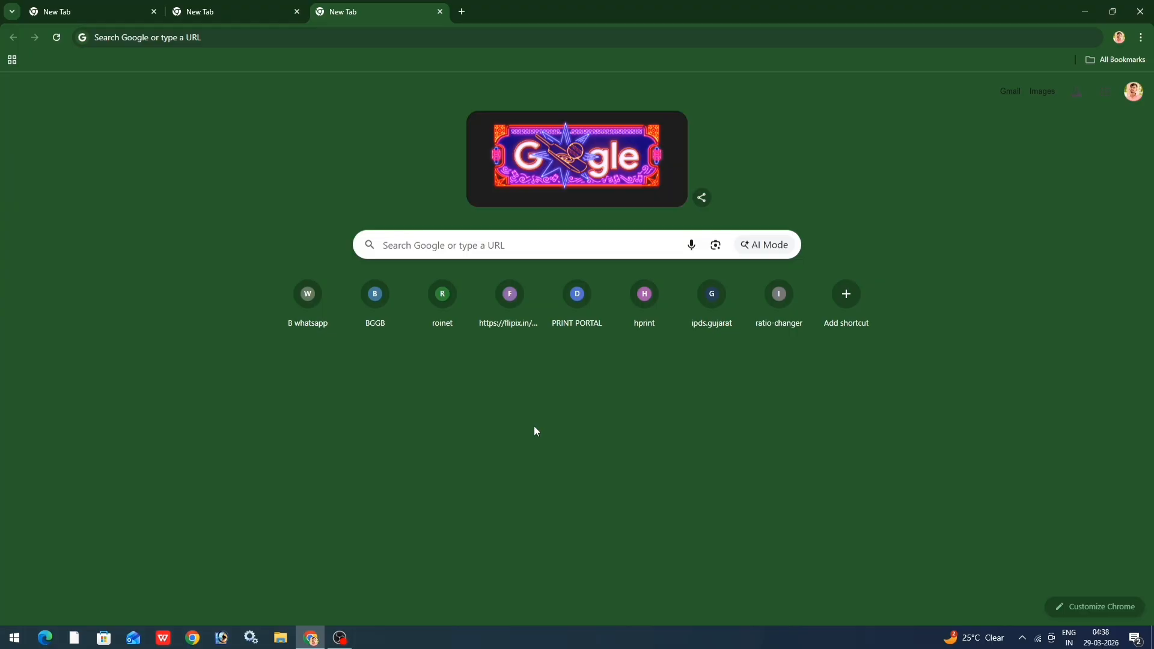
- Open the iKhedut portal from a Google search for ikhedut and dismiss the notice on its home page
left_click(520, 245)
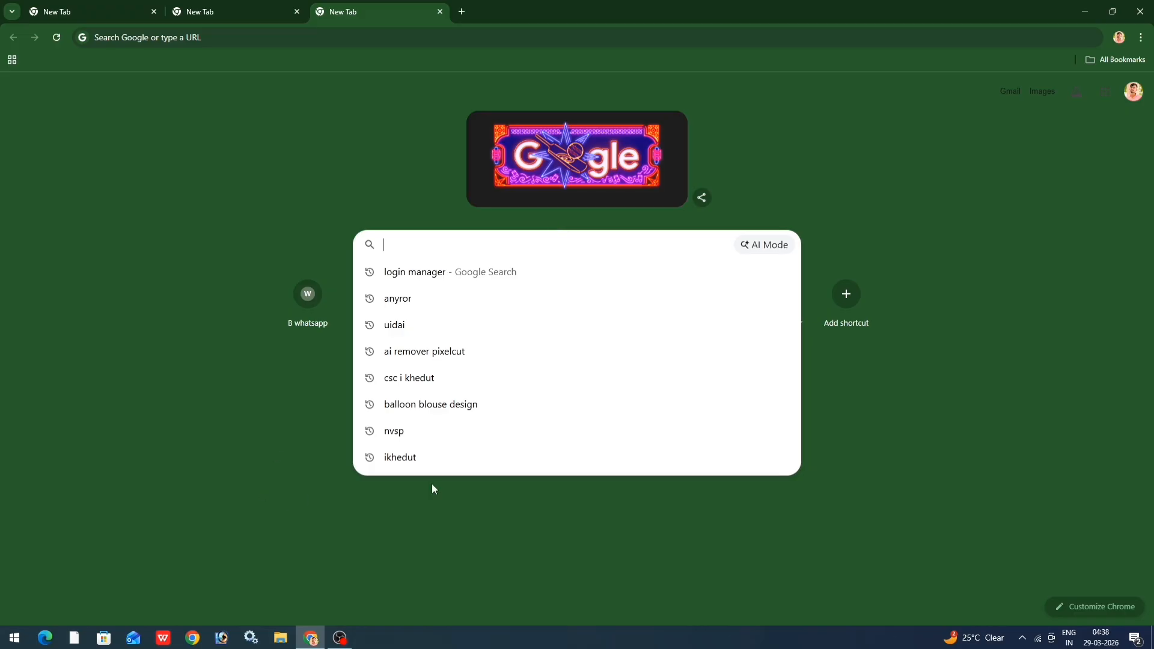
left_click(452, 458)
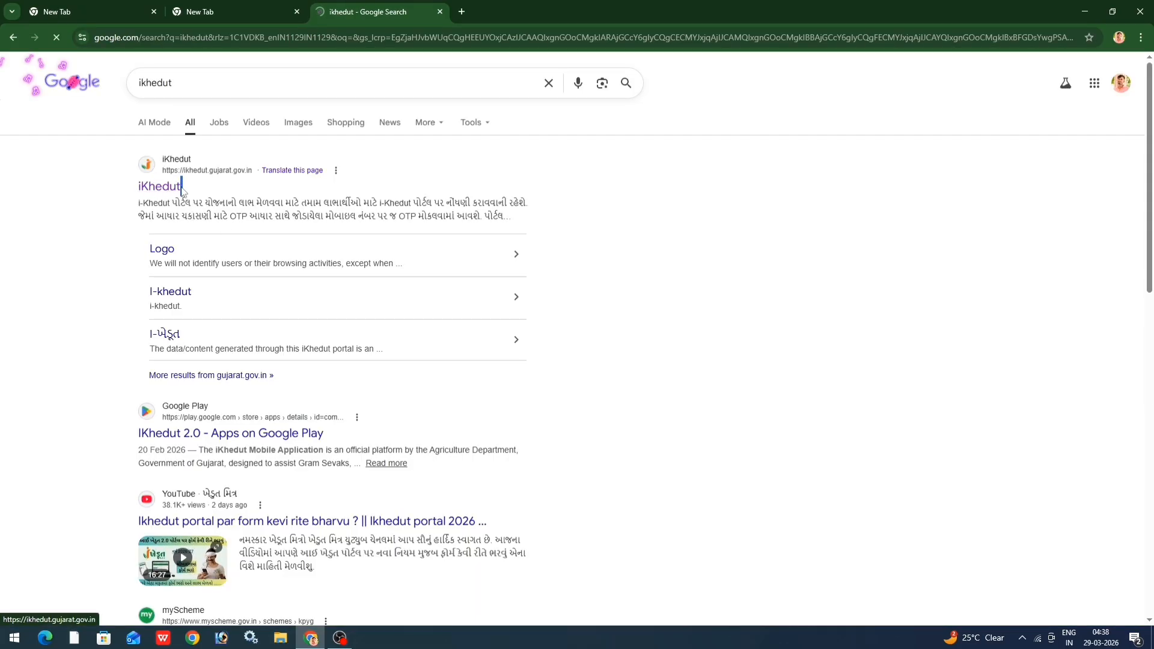
double_click(144, 188)
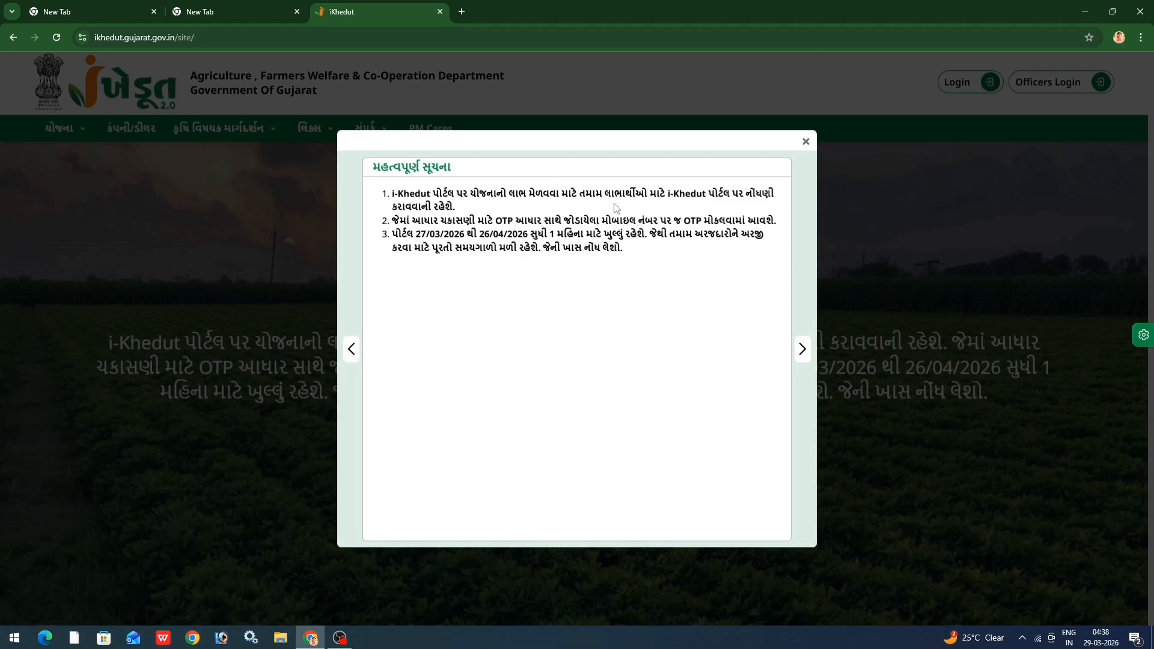
left_click(806, 143)
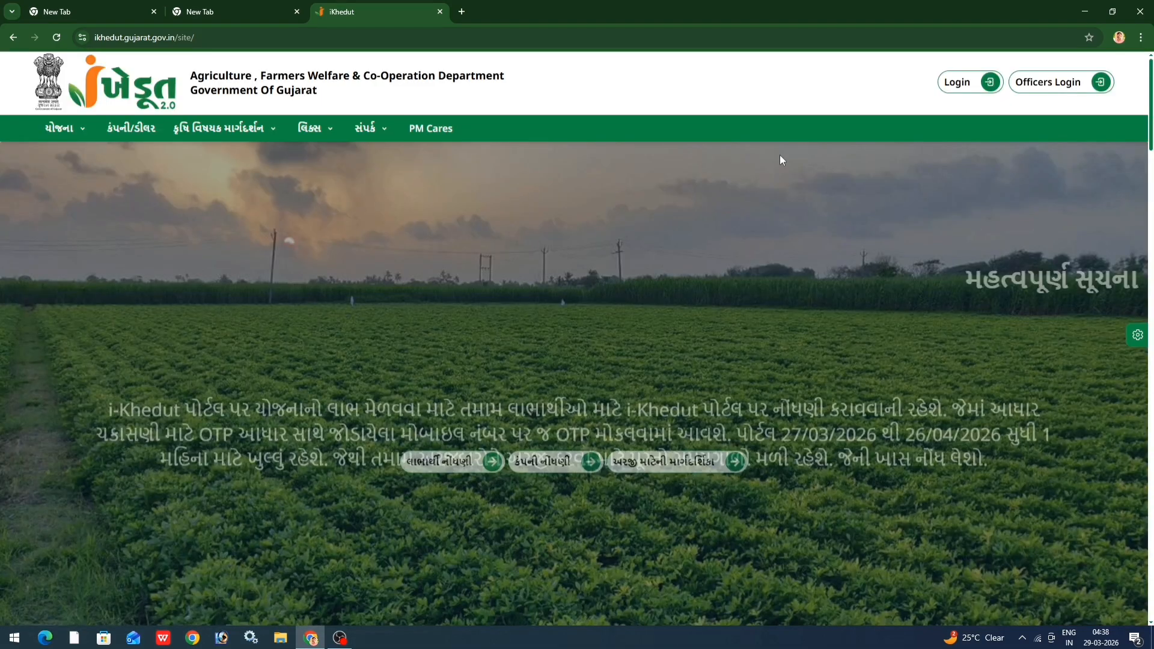
- Open the beneficiary registration form from the login page and set the beneficiary type to ખેડૂત
left_click(974, 85)
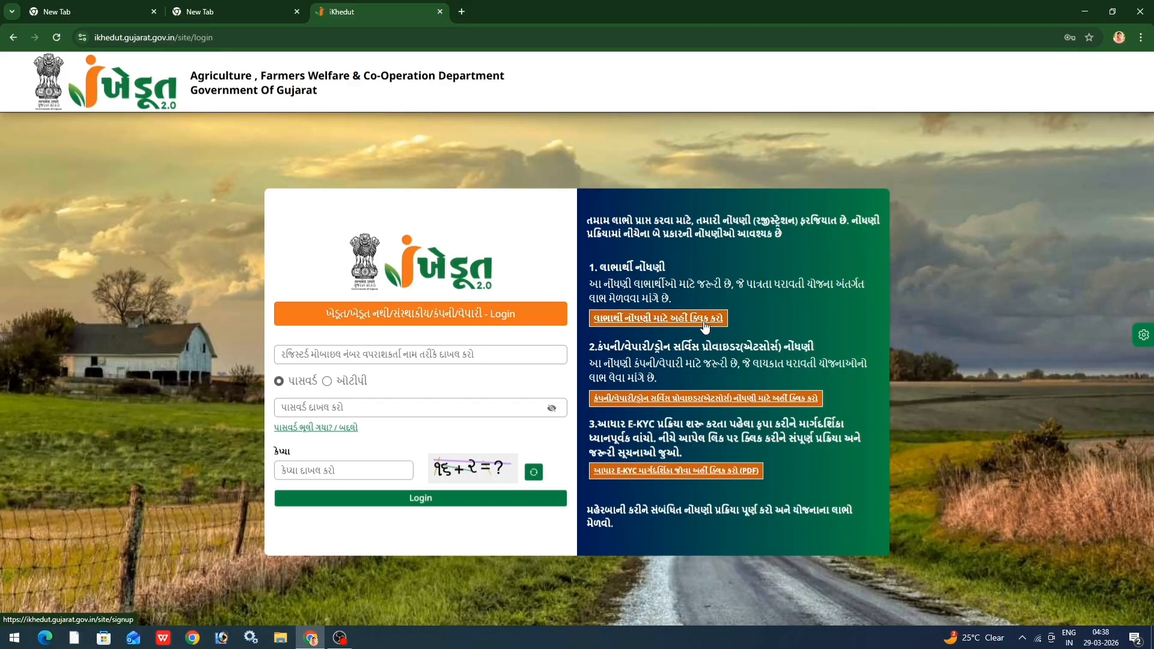
left_click(653, 320)
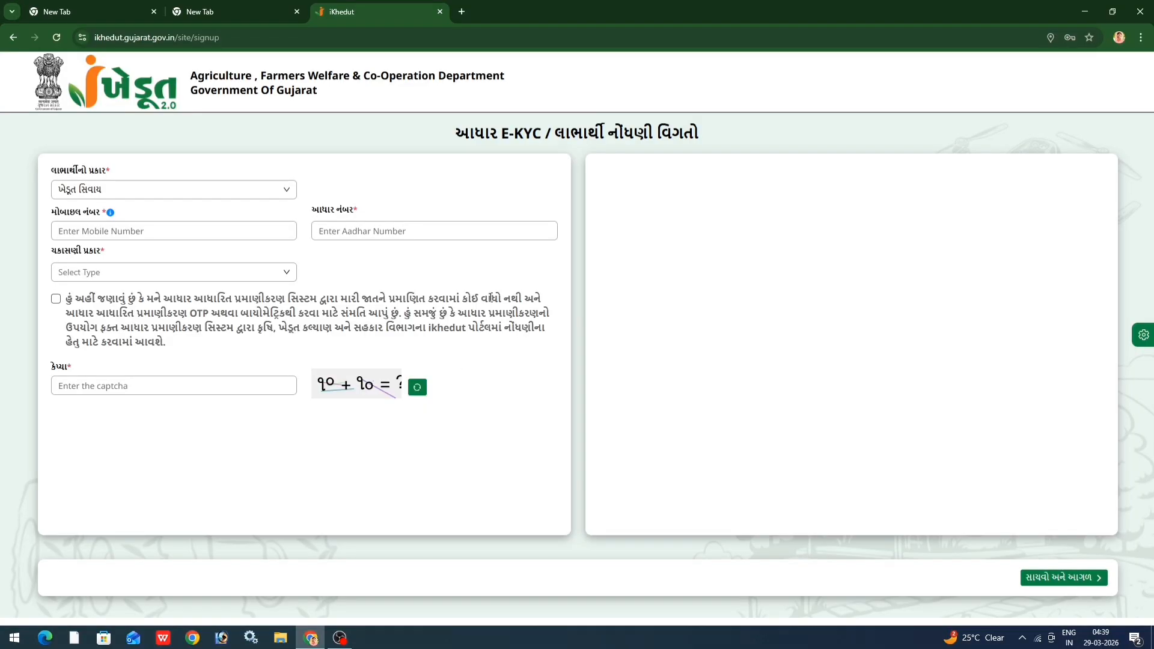
double_click(472, 126)
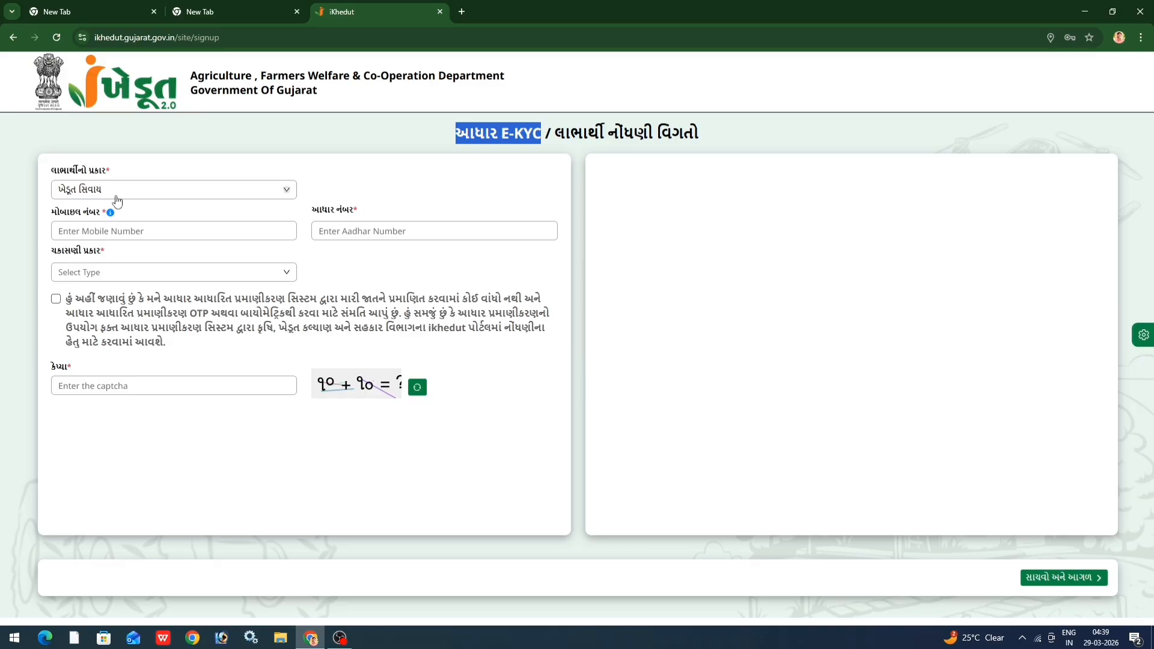
left_click_drag(52, 171, 108, 175)
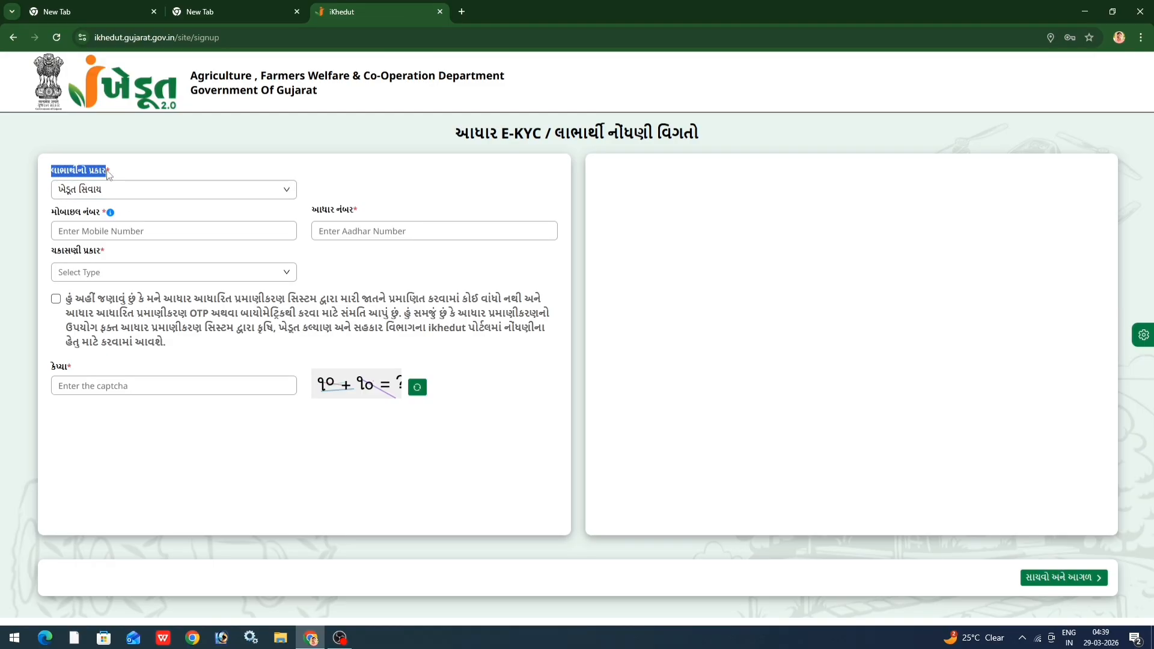
left_click(136, 193)
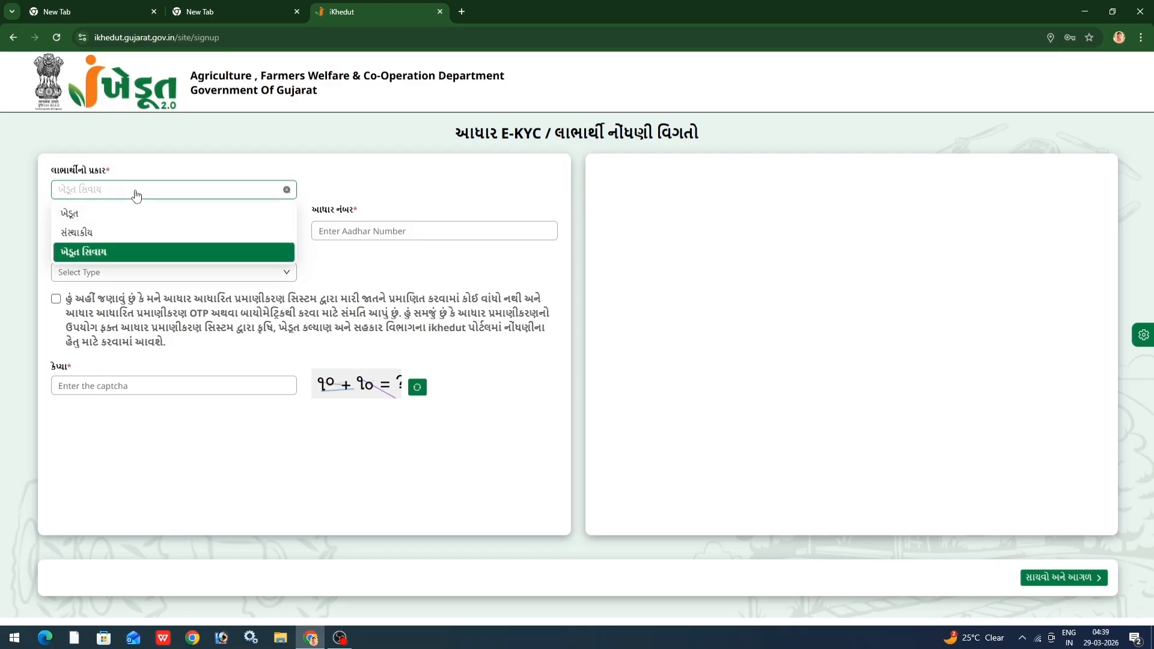
left_click(76, 215)
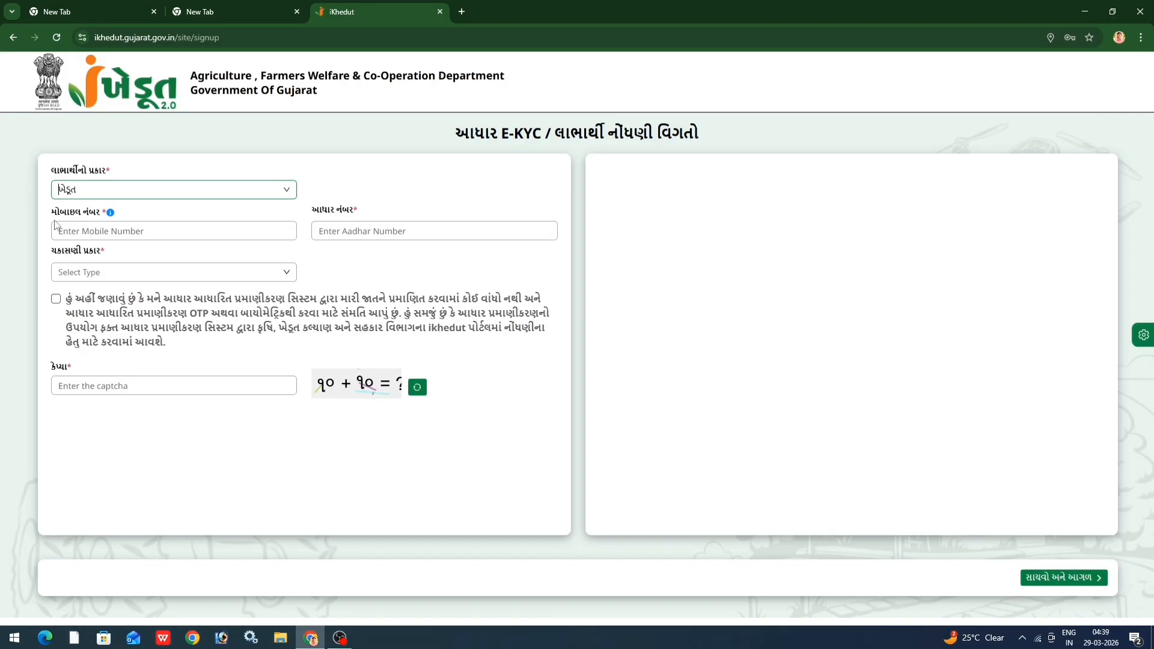
- Look over the mobile number, Aadhaar number and verification type fields, and tick the Aadhaar authentication consent
left_click_drag(53, 216, 100, 215)
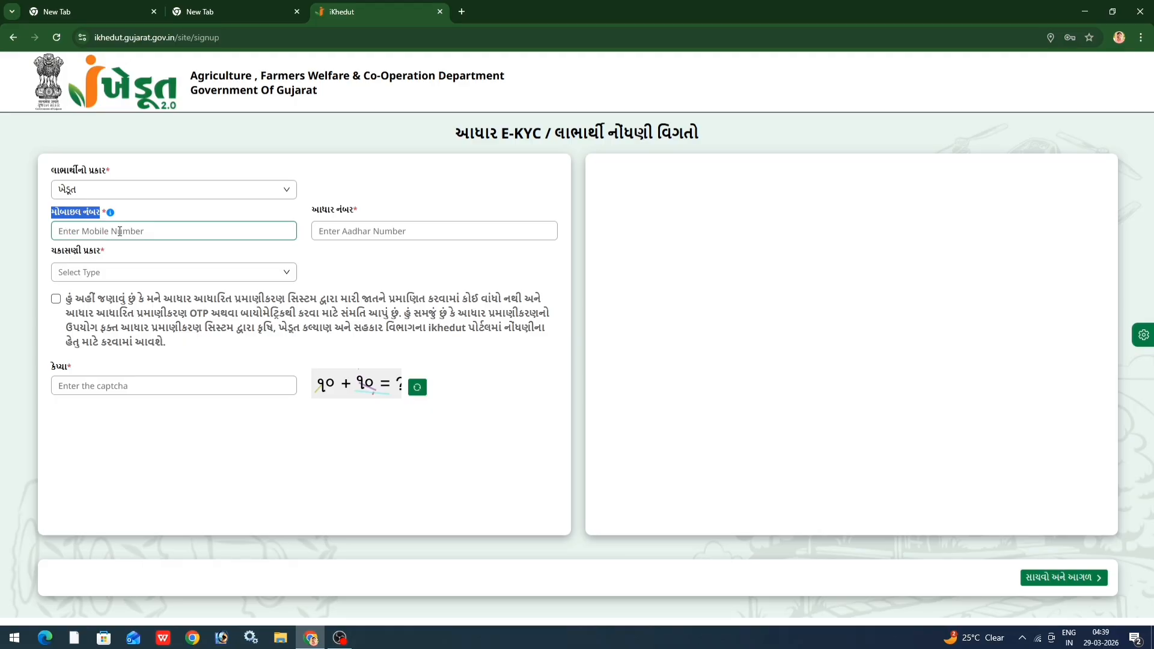
left_click_drag(313, 214, 359, 220)
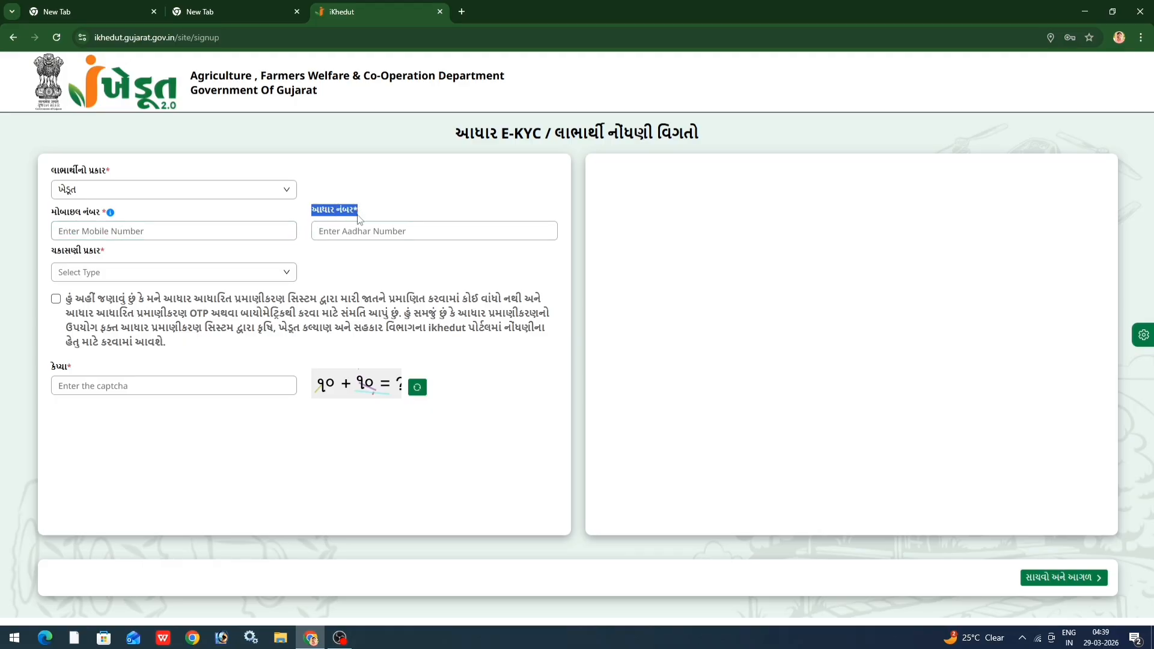
left_click_drag(53, 257, 110, 272)
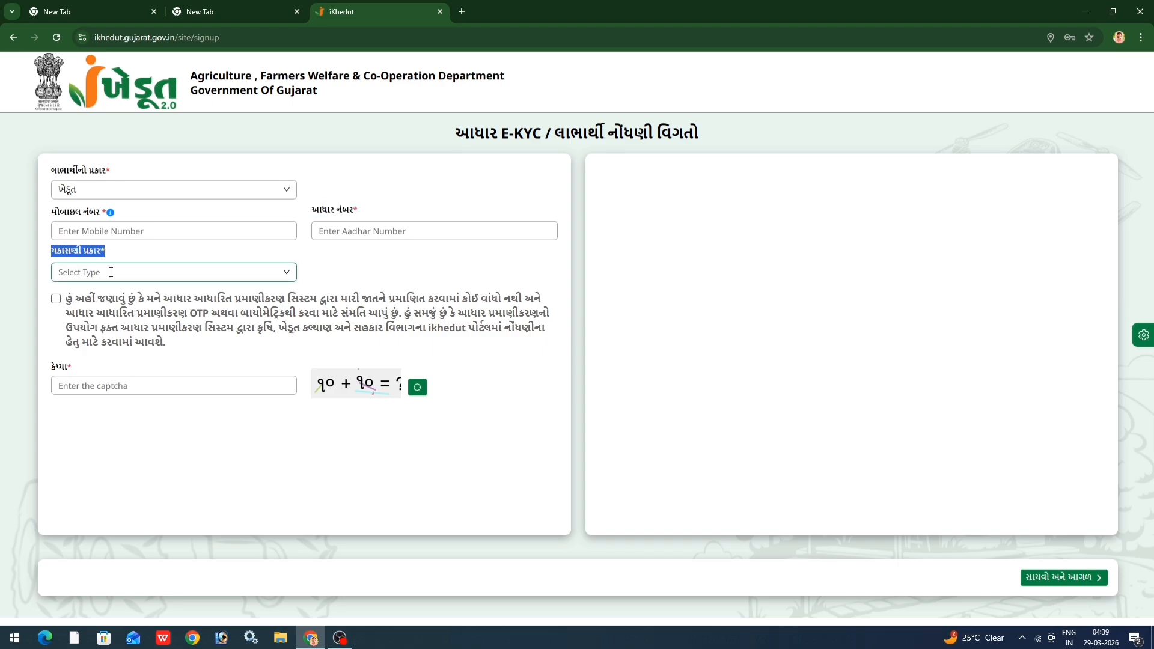
left_click(110, 273)
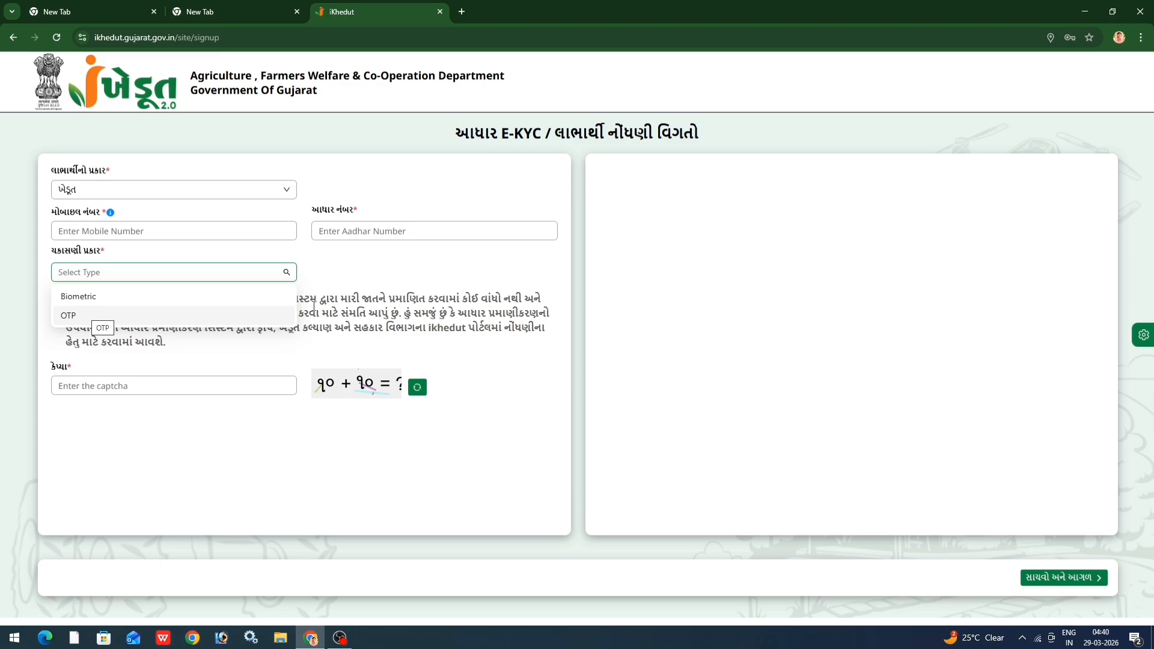
left_click_drag(379, 293, 373, 294)
left_click(56, 298)
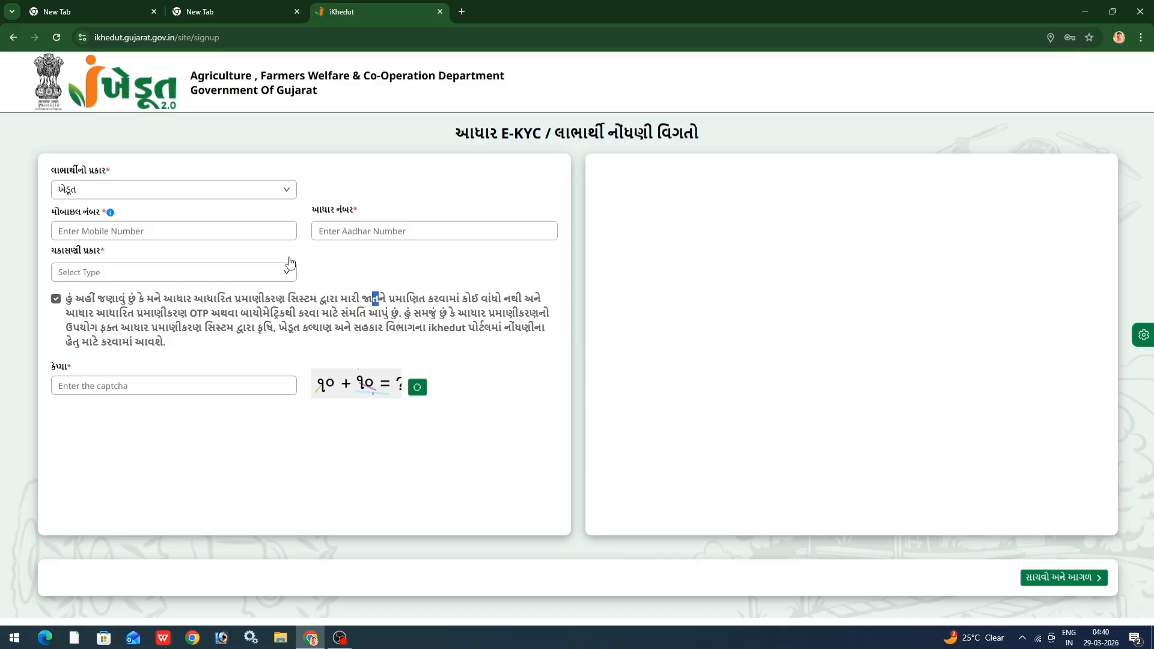
- Select OTP as the verification type, and replace it with Biometric
left_click(272, 275)
left_click(96, 311)
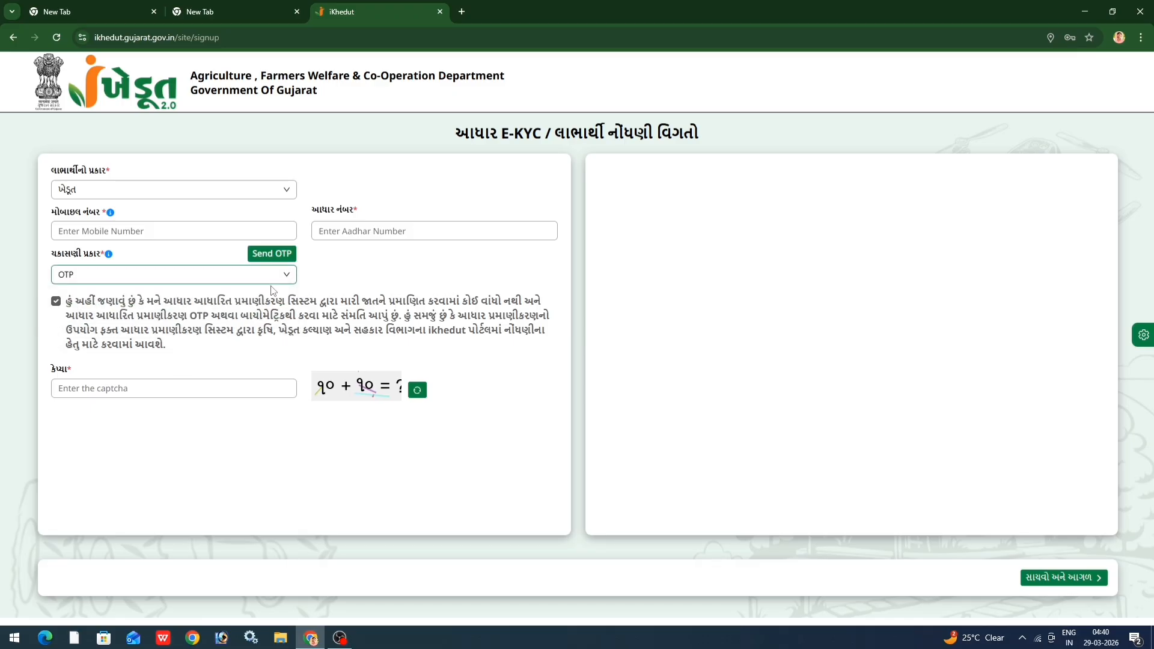
left_click(180, 275)
left_click(120, 297)
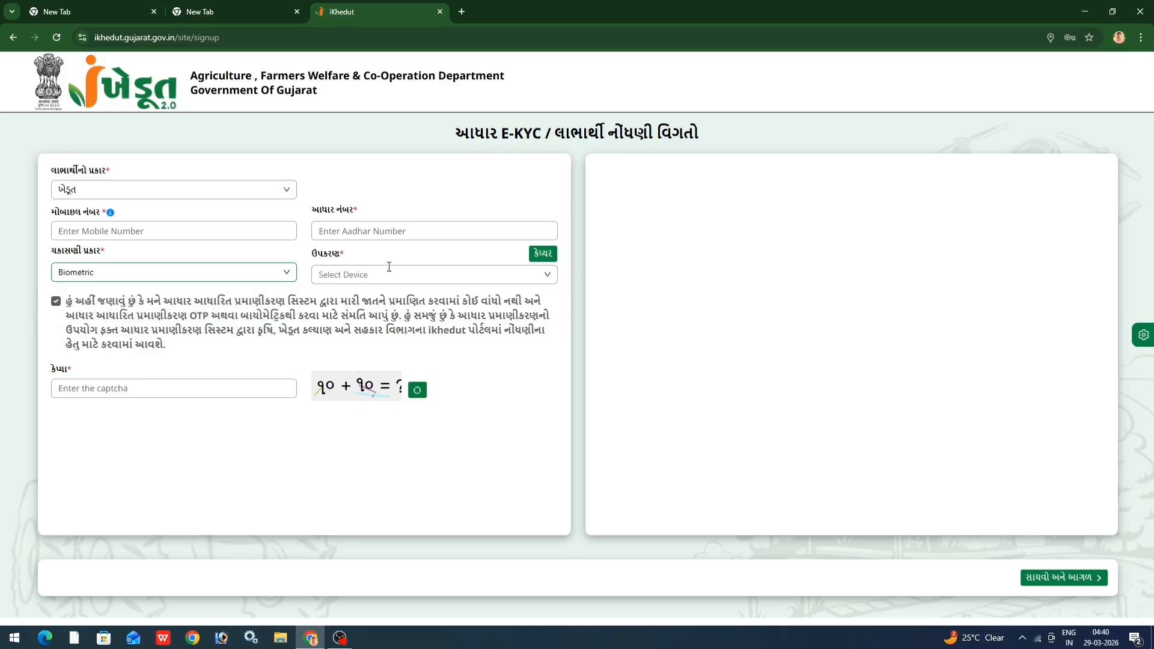
- Select MFS110 as the device for the biometric verification
double_click(316, 259)
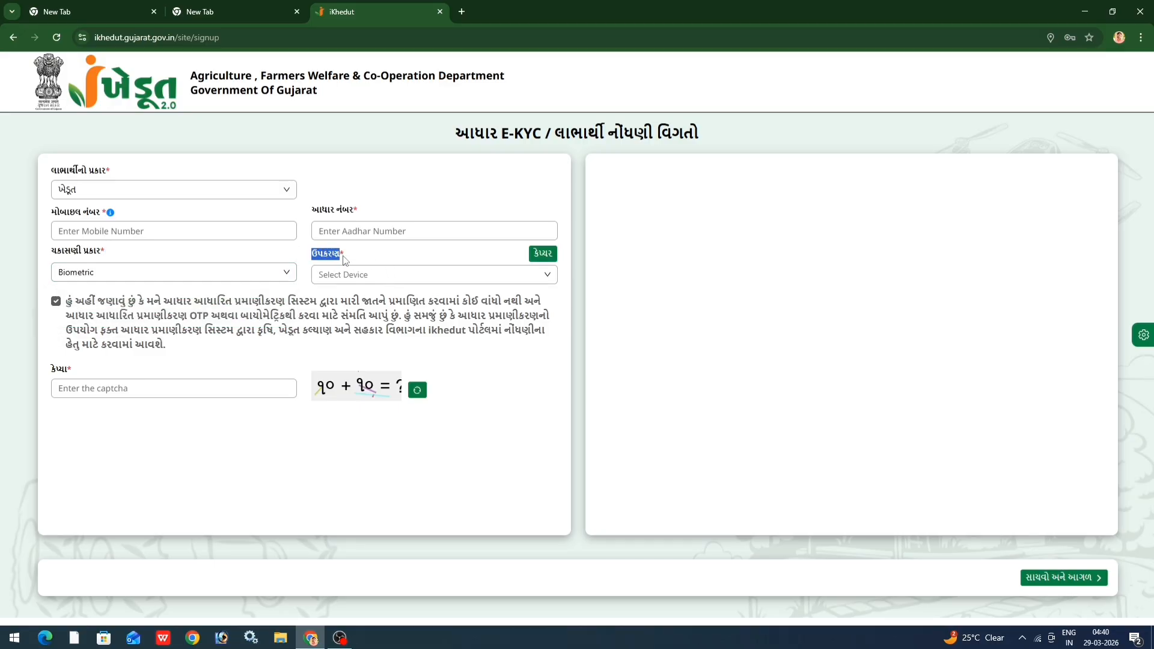
left_click(384, 274)
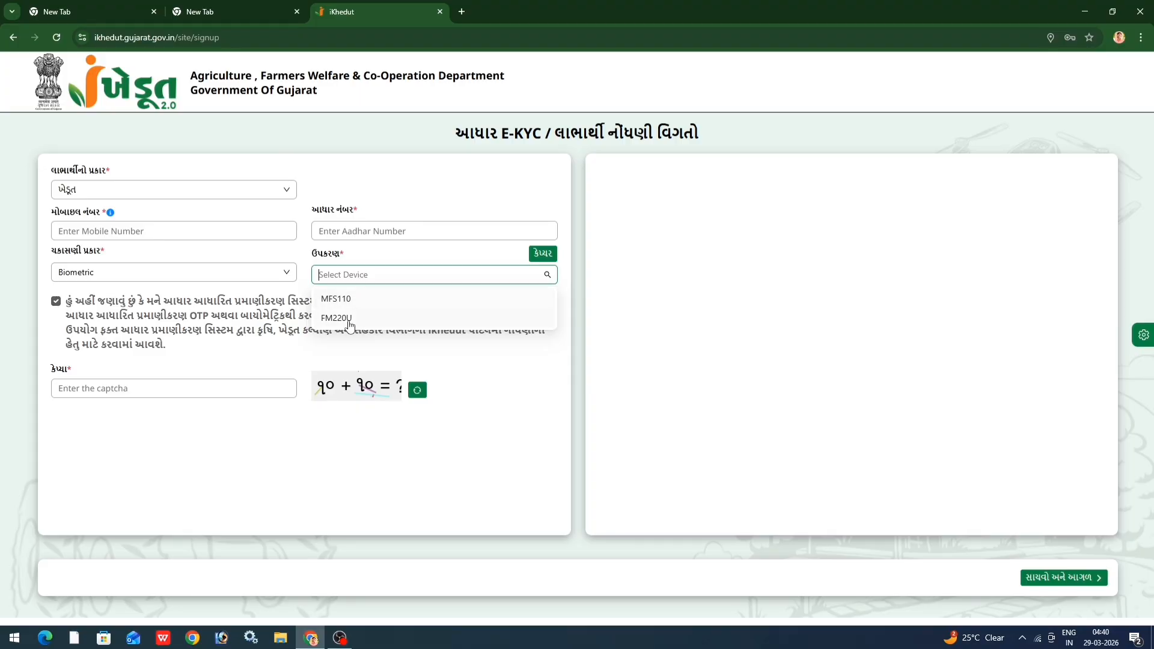
left_click(347, 301)
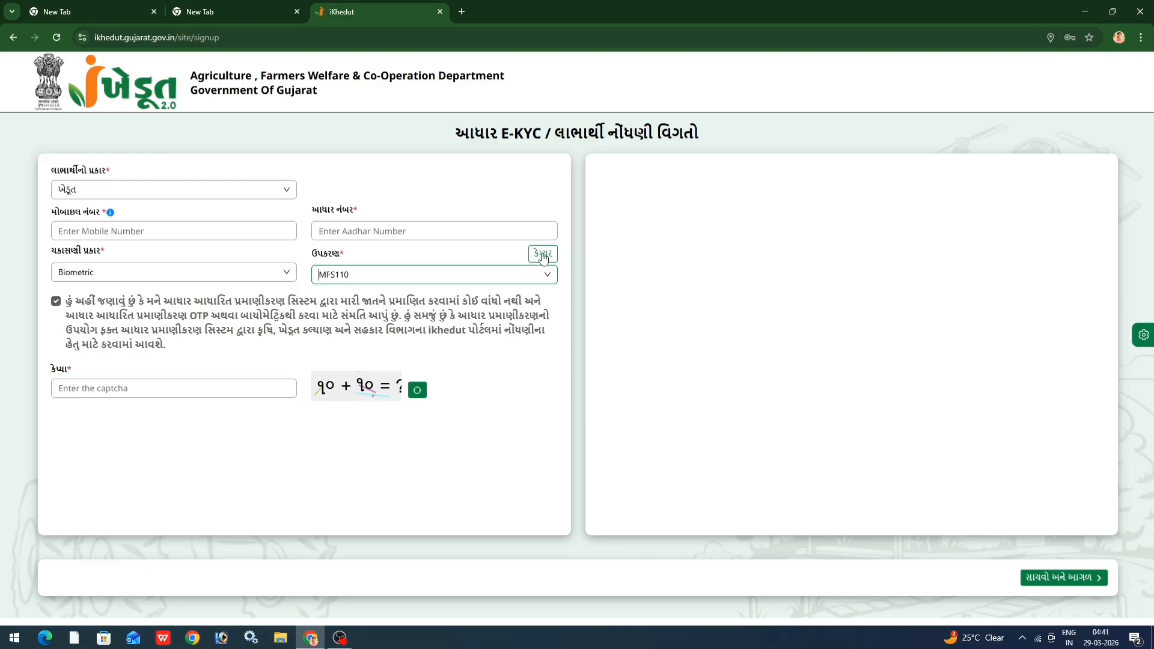
- Complete the captcha and submit the Aadhaar E-KYC registration form
left_click_drag(72, 370, 53, 372)
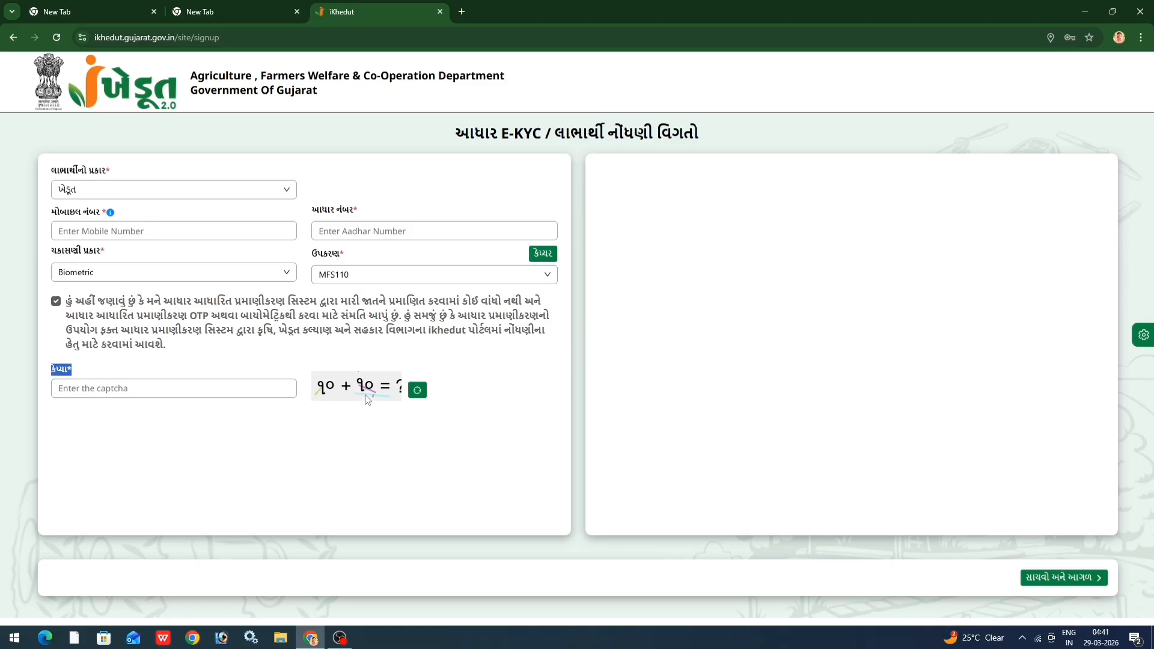
left_click(162, 390)
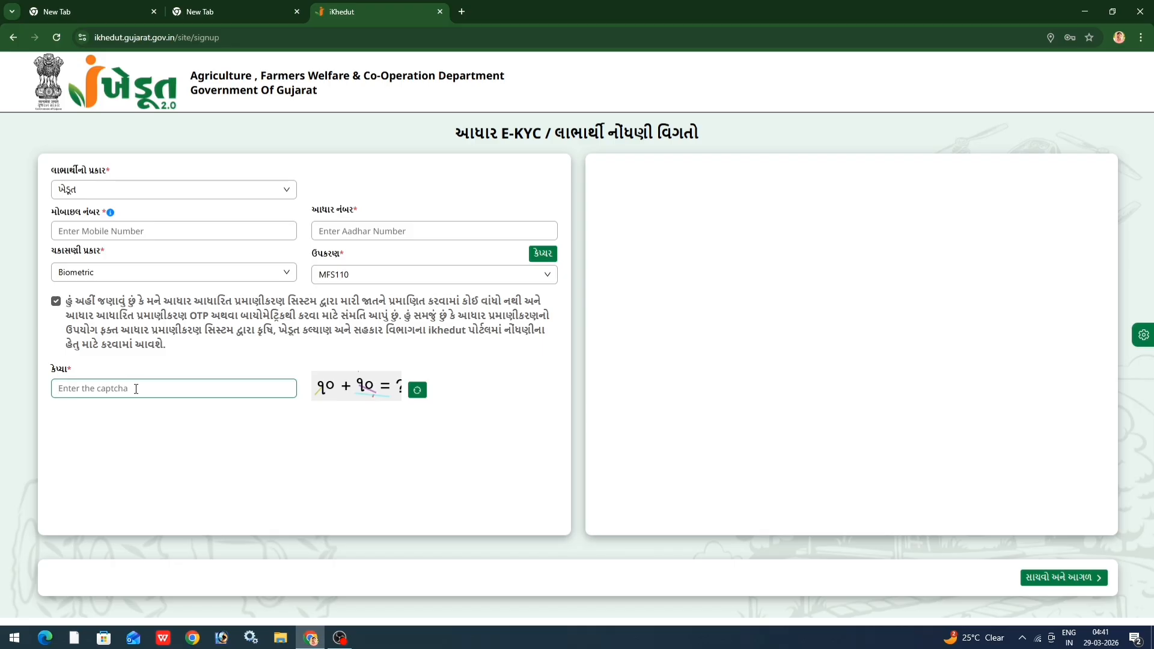
left_click(1051, 577)
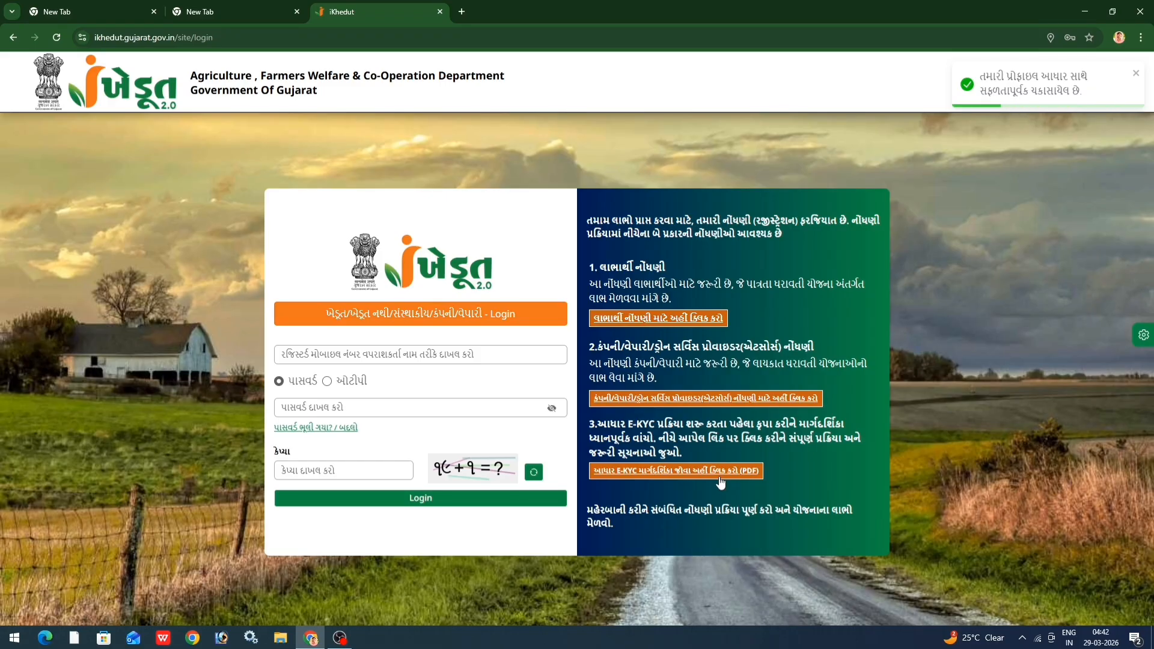
- Log in to the beneficiary account with the registered mobile number, the account password and the captcha
double_click(485, 314)
left_click(285, 357)
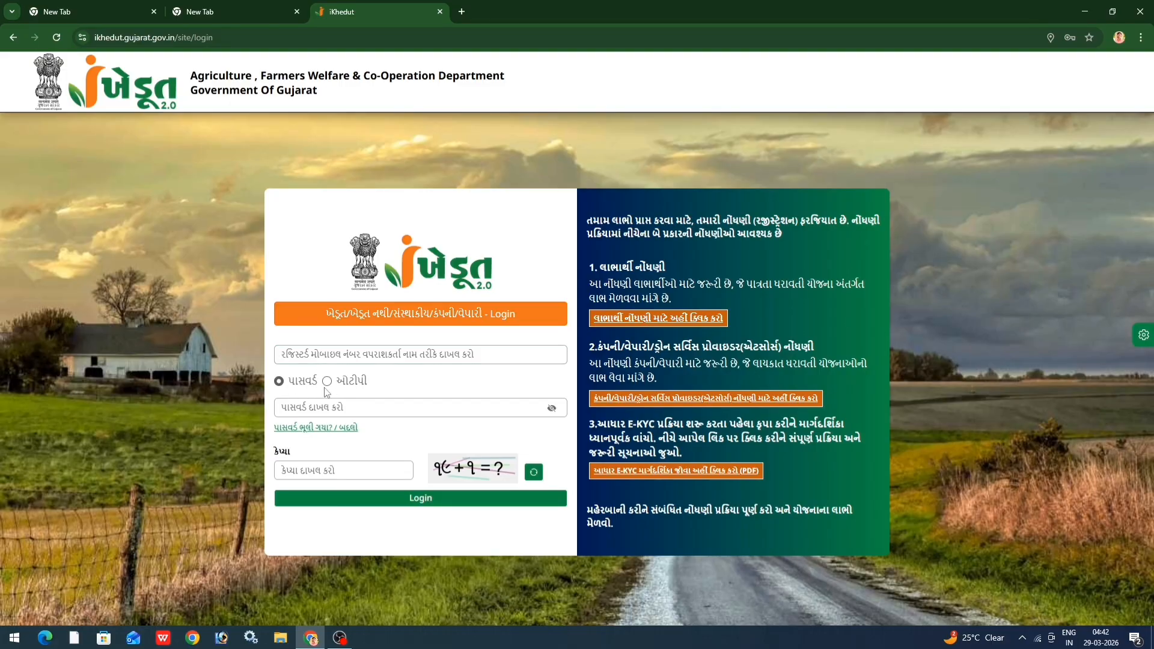
left_click(379, 407)
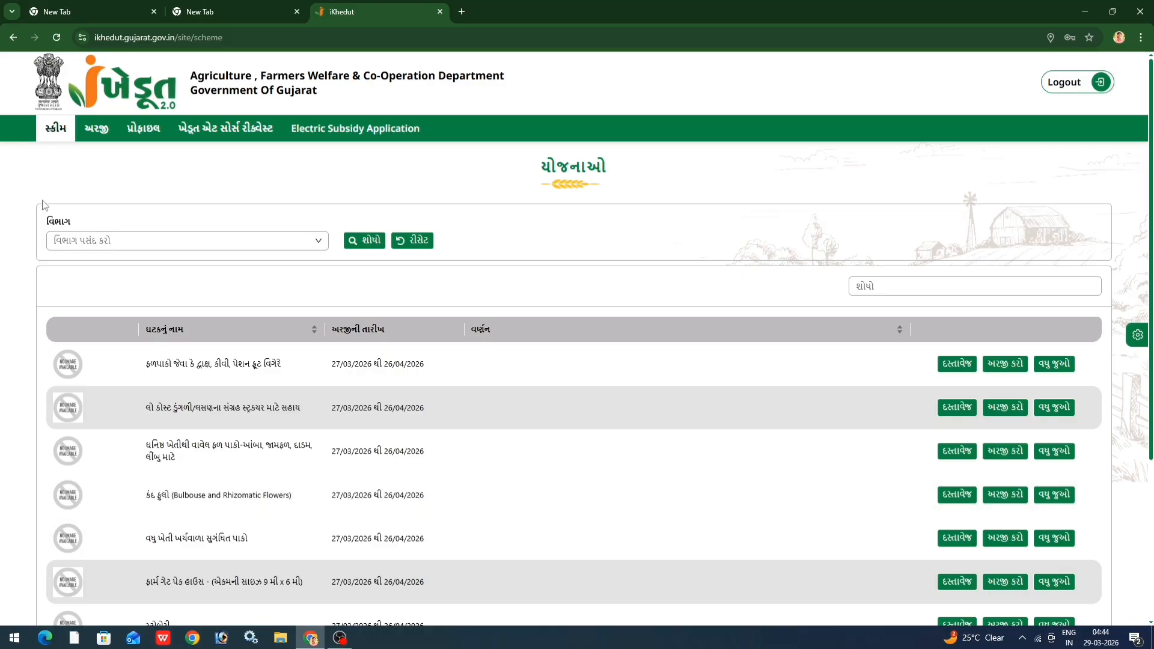
- Filter the schemes list by the ખેતીવાડી department
left_click_drag(45, 221, 72, 227)
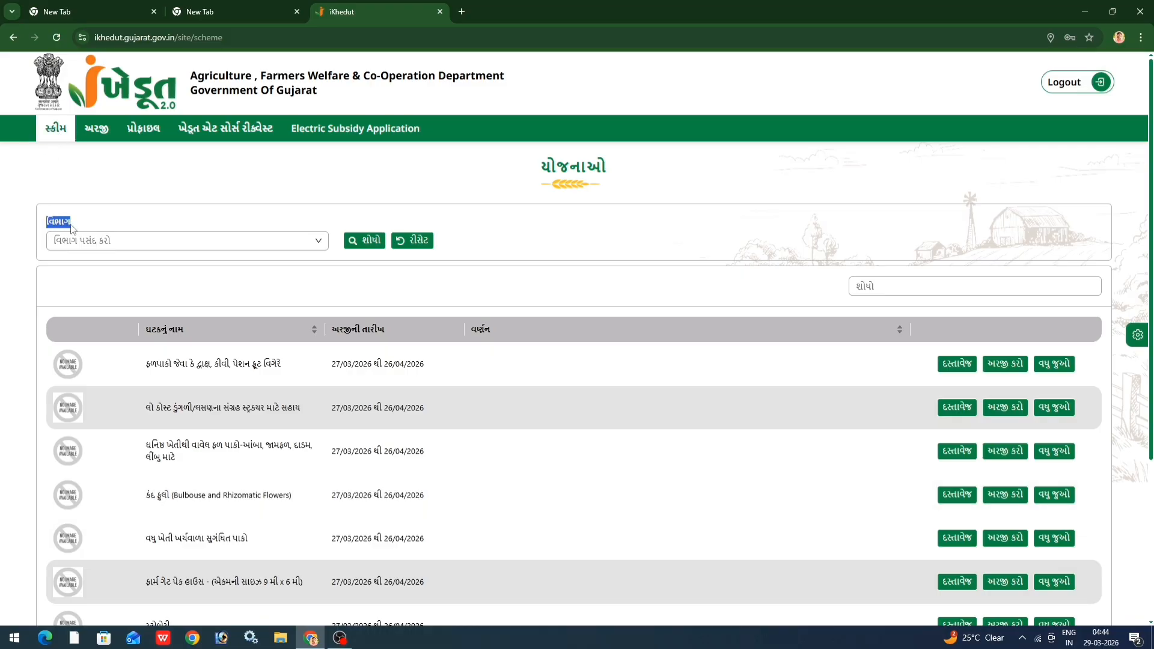
left_click(147, 241)
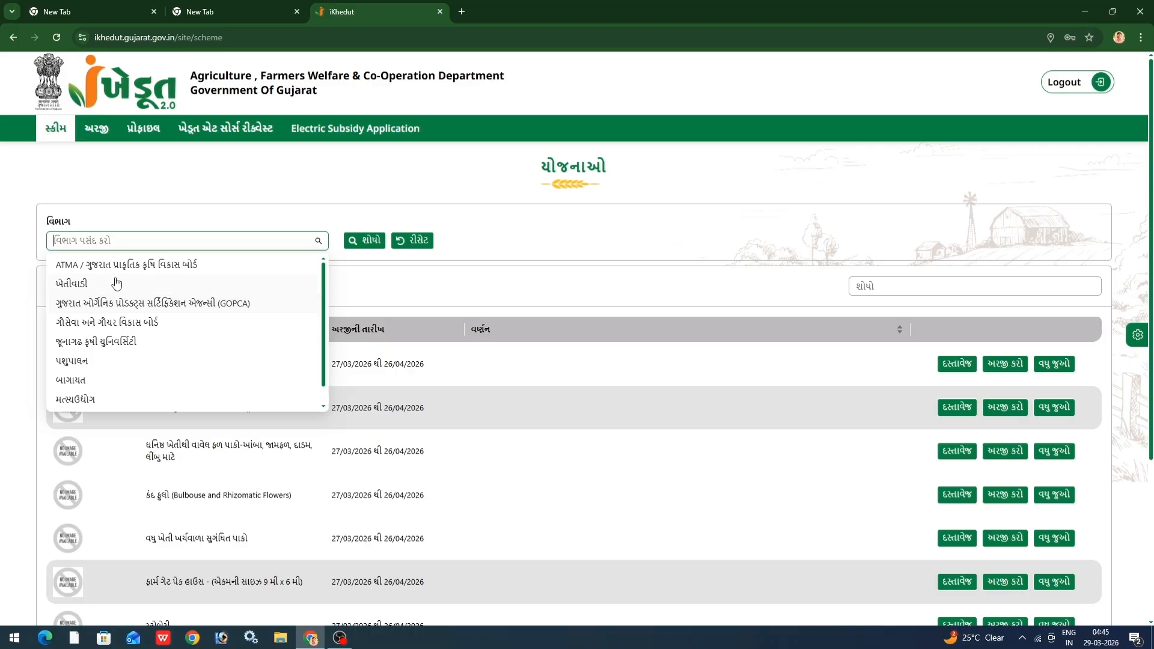
left_click(95, 286)
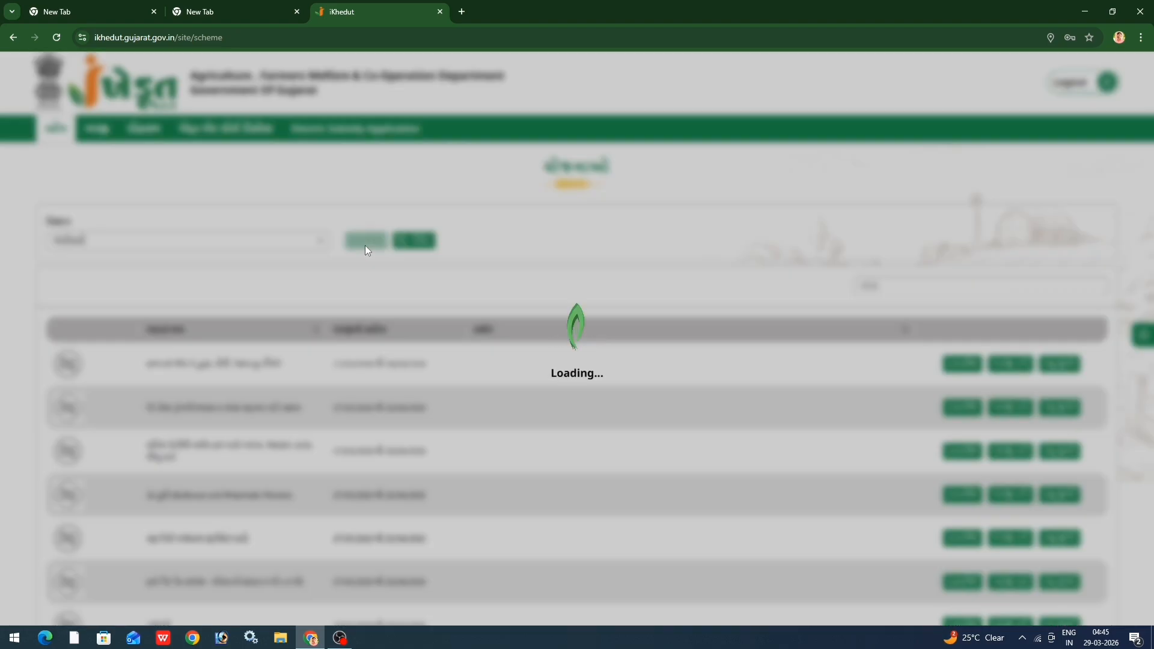
left_click(363, 246)
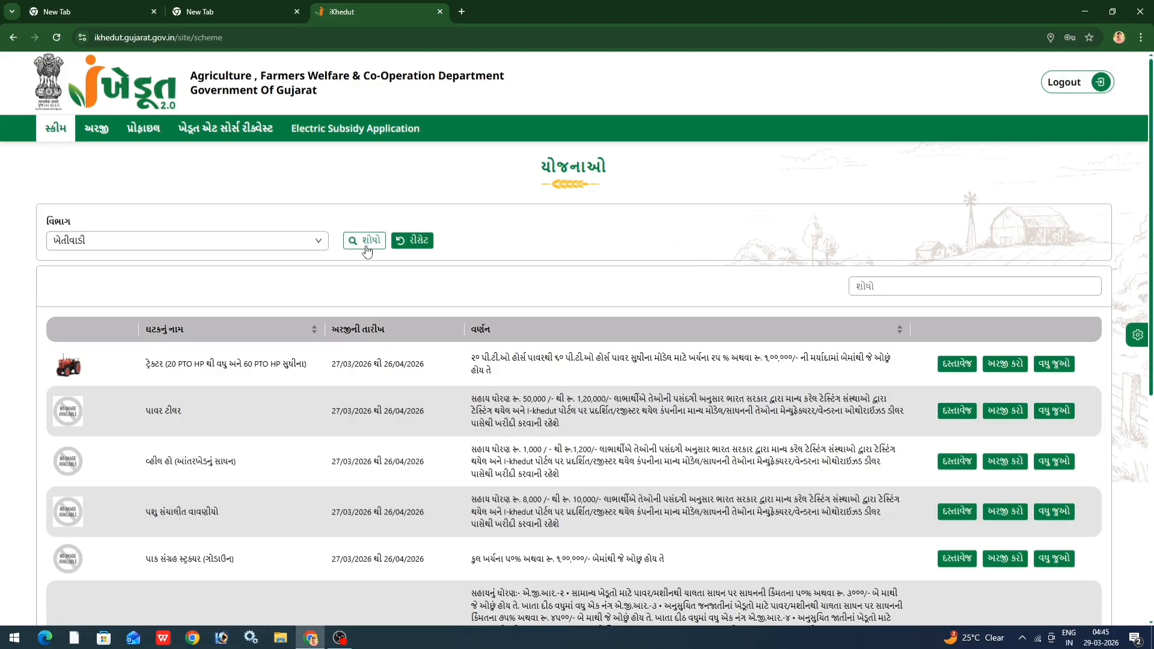
- Browse the ખેતીવાડી schemes and start an application for the tractor scheme (20 PTO HP થી વધુ અને 60 PTO HP સુધીના)
scroll(258, 368, "down", 2)
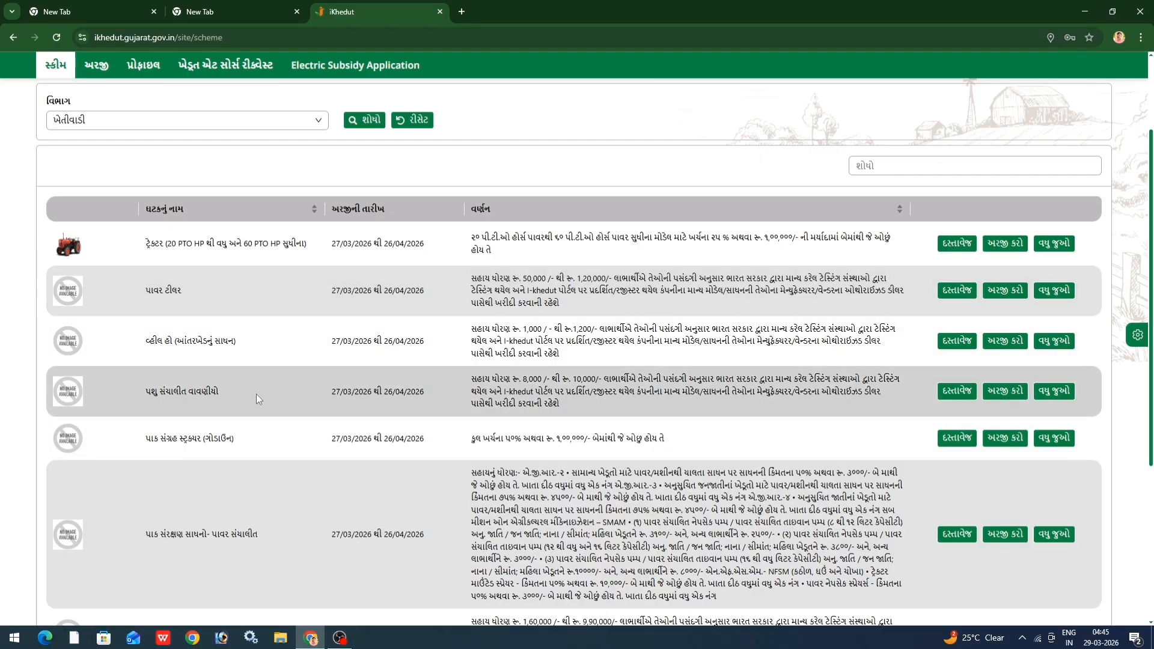
scroll(297, 451, "down", 5)
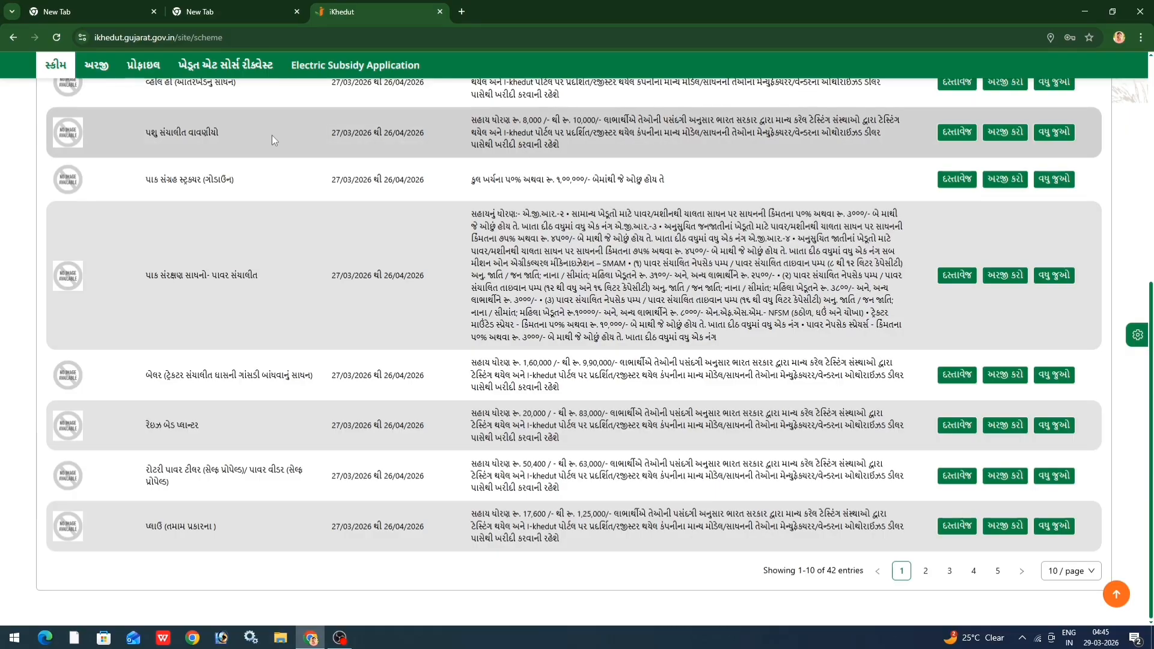
scroll(429, 312, "up", 1)
scroll(430, 312, "up", 3)
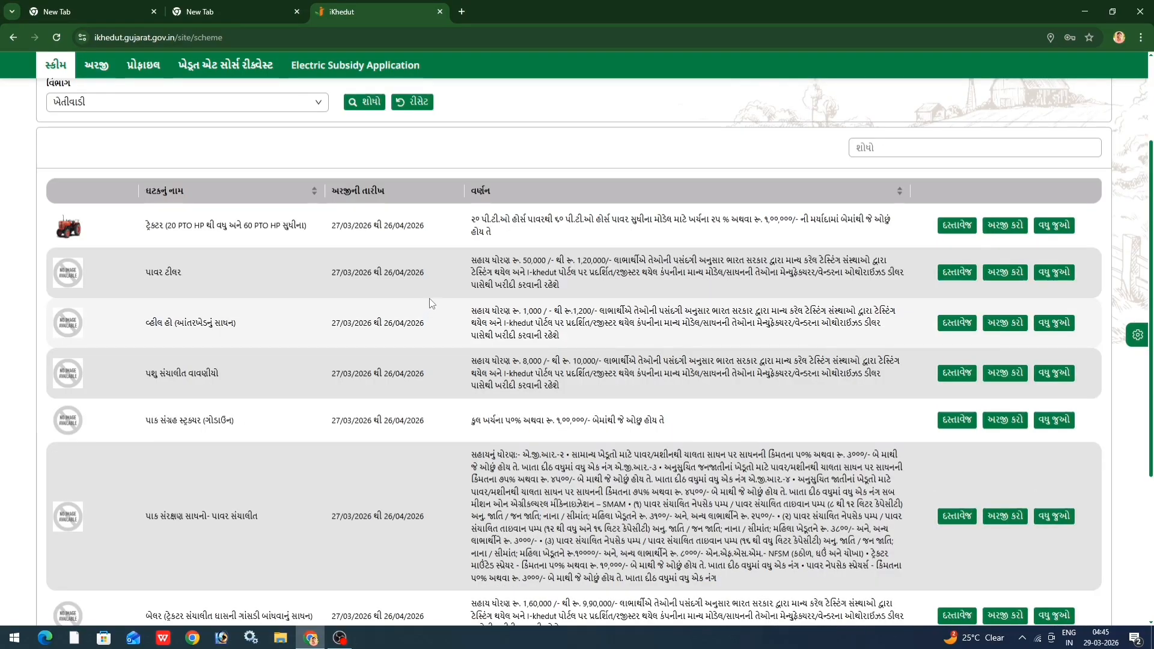
left_click_drag(145, 227, 287, 227)
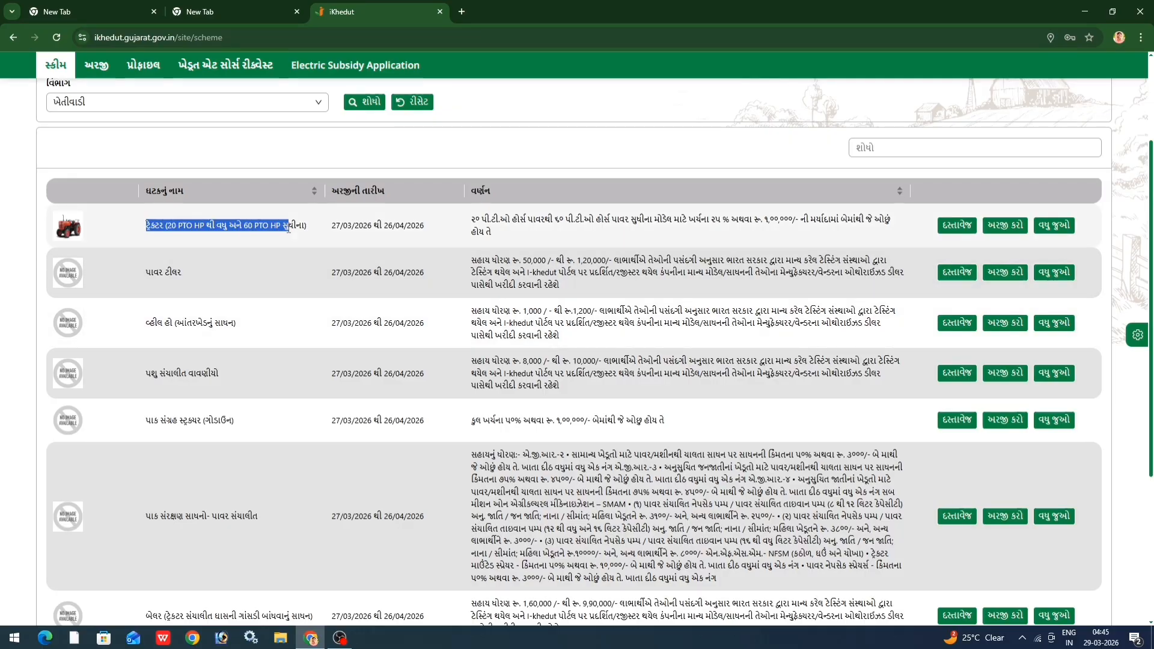
left_click(143, 227)
left_click_drag(143, 228, 307, 228)
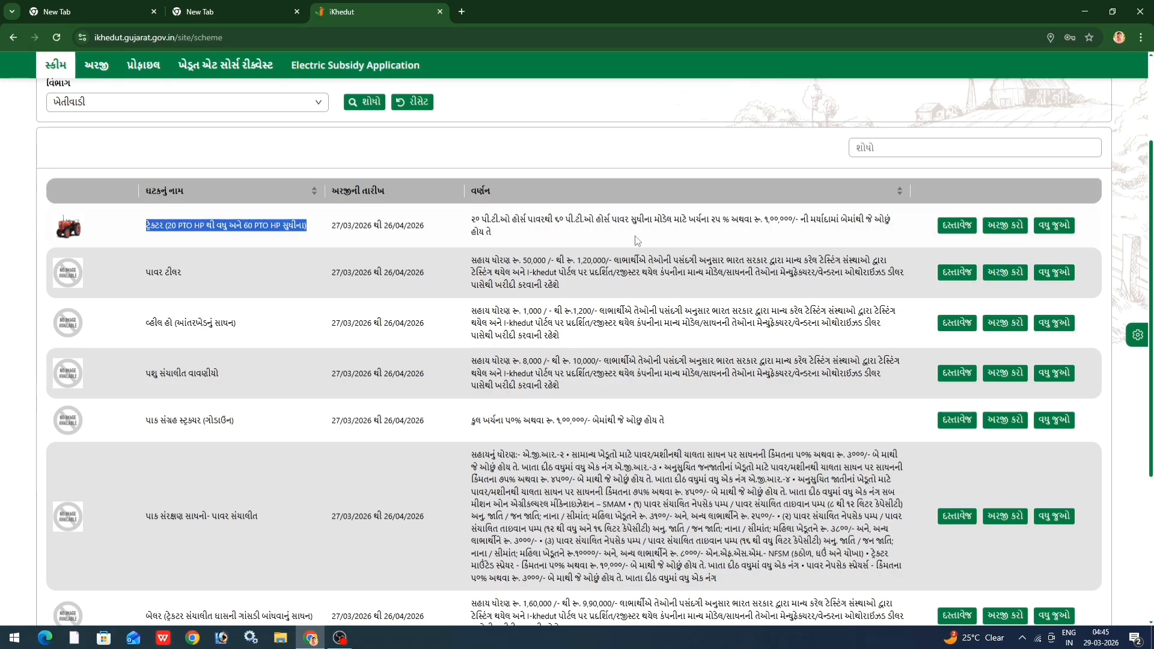
left_click(1001, 231)
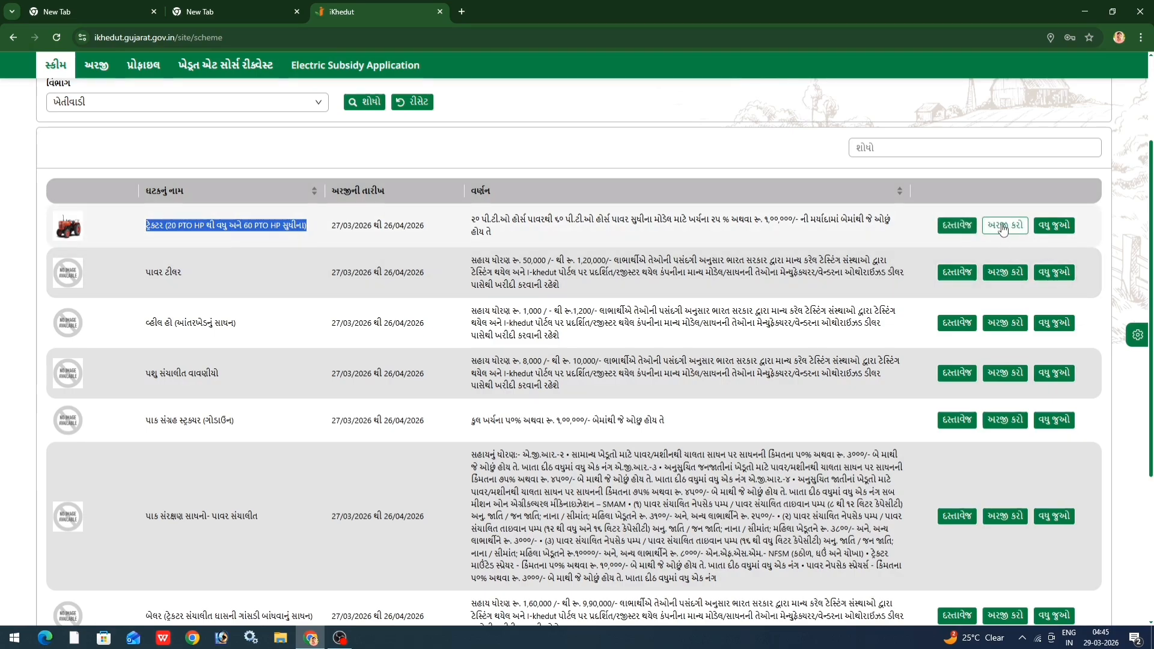
- Open the tractor scheme's application and continue past its instructions to the આધાર ચકાસણી form
left_click(1003, 230)
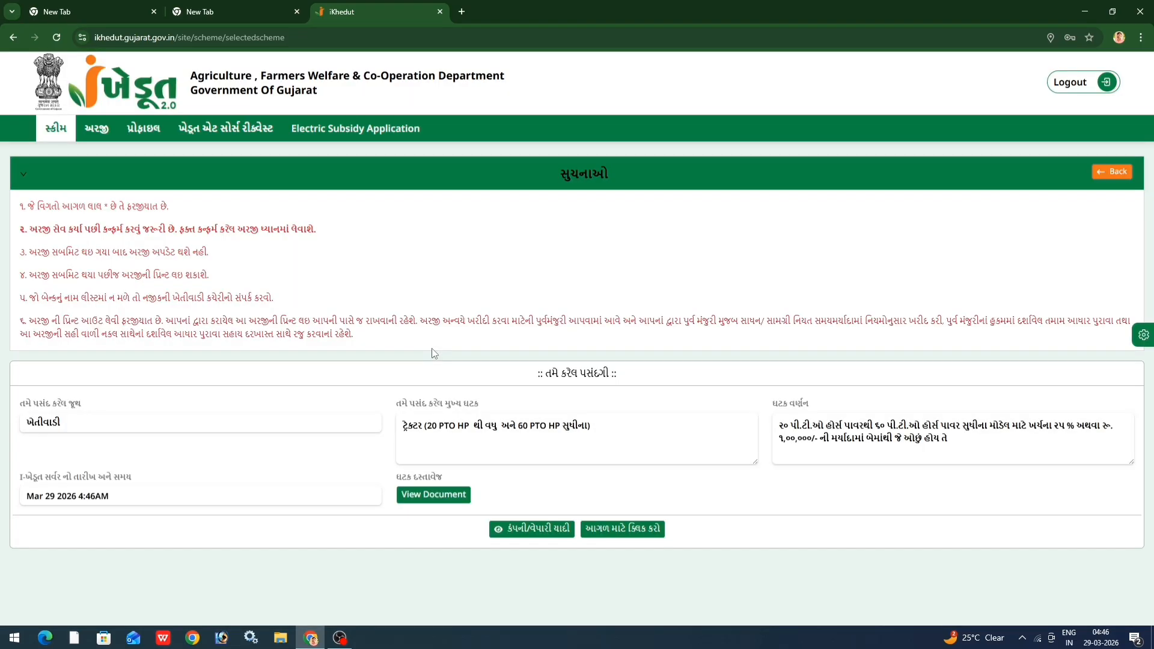
left_click(609, 538)
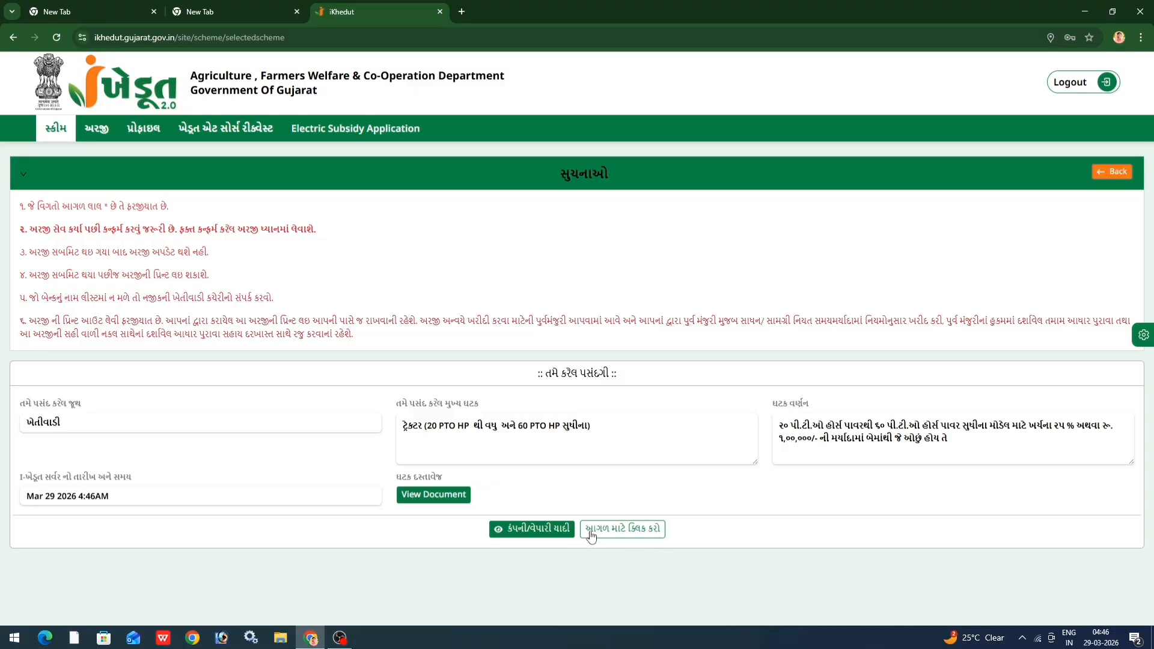
left_click(626, 534)
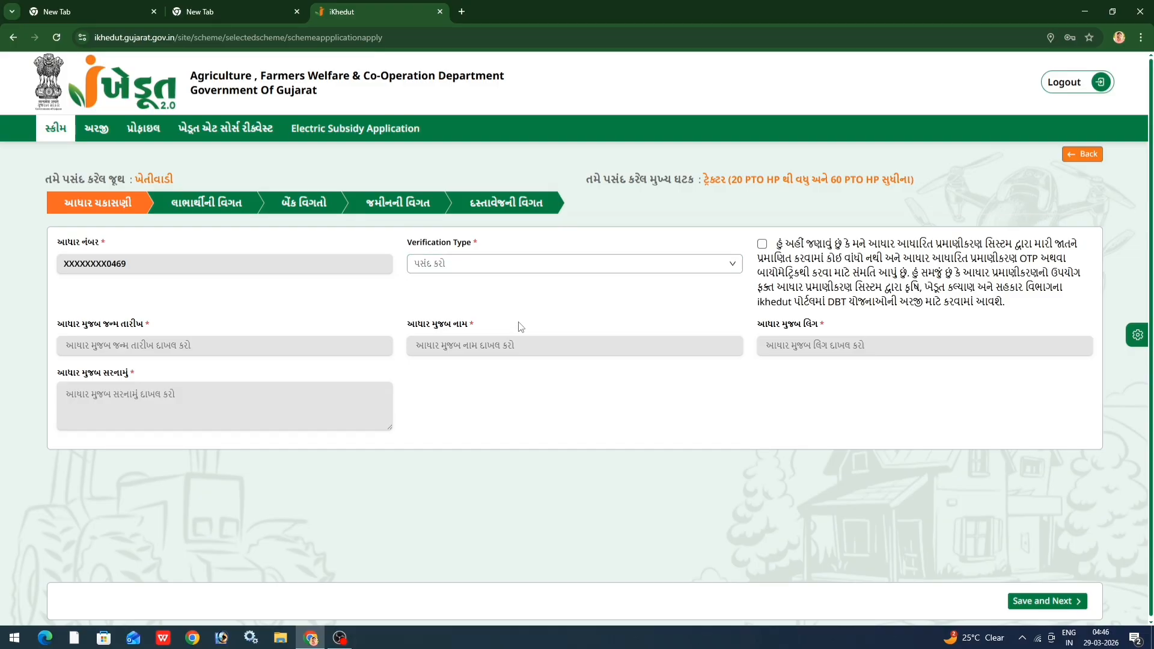
- Set the Aadhaar Verification Type to Biometric and the capture device to MFS110
left_click_drag(407, 243, 489, 242)
left_click(457, 265)
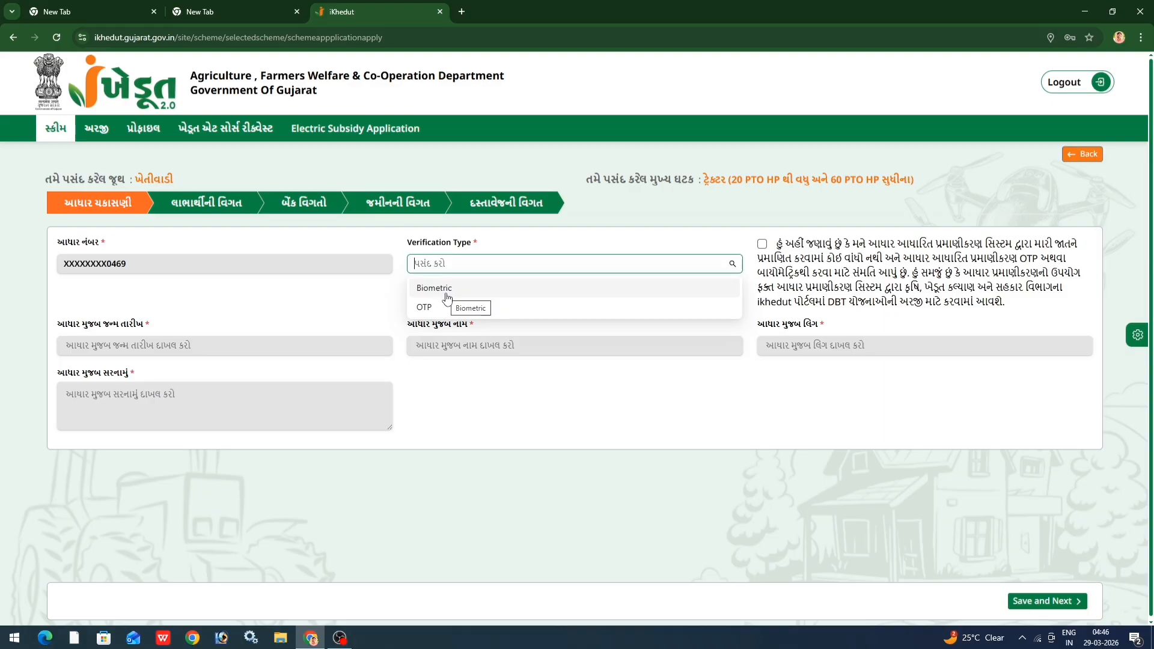
left_click(447, 294)
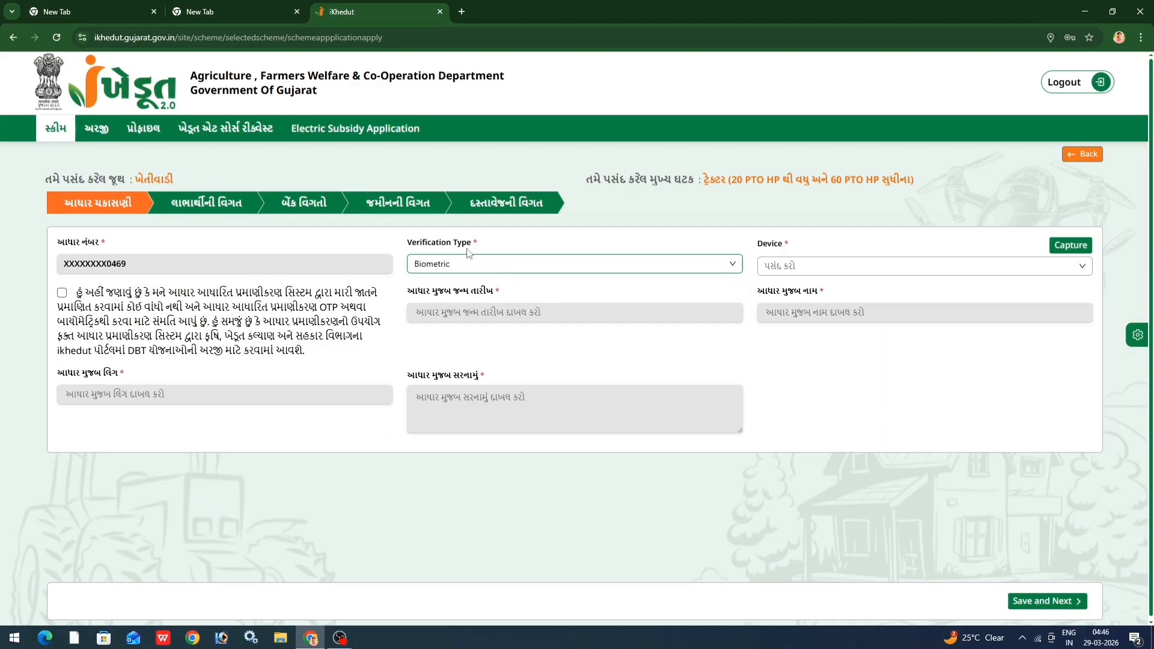
double_click(766, 244)
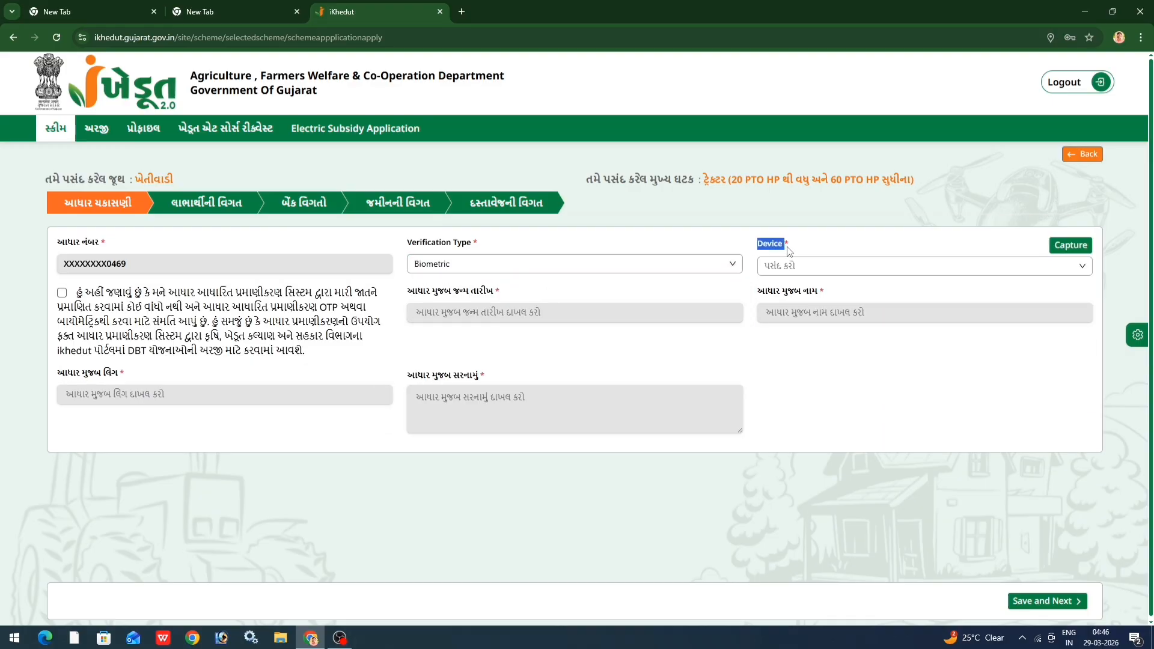
left_click(789, 266)
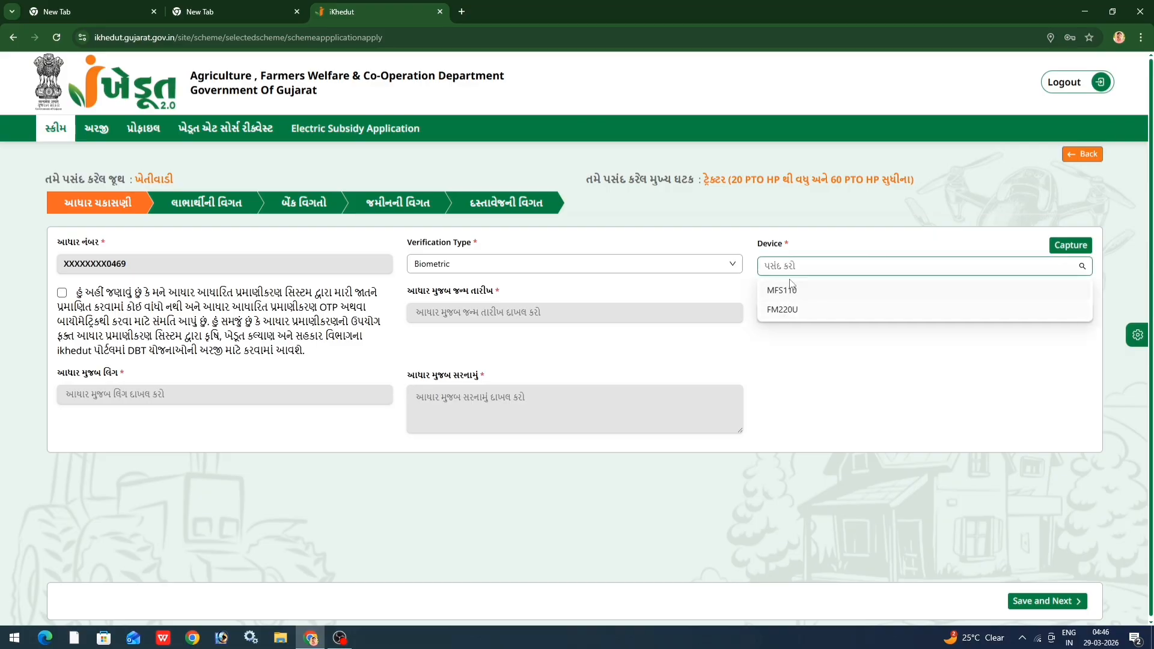
left_click(784, 291)
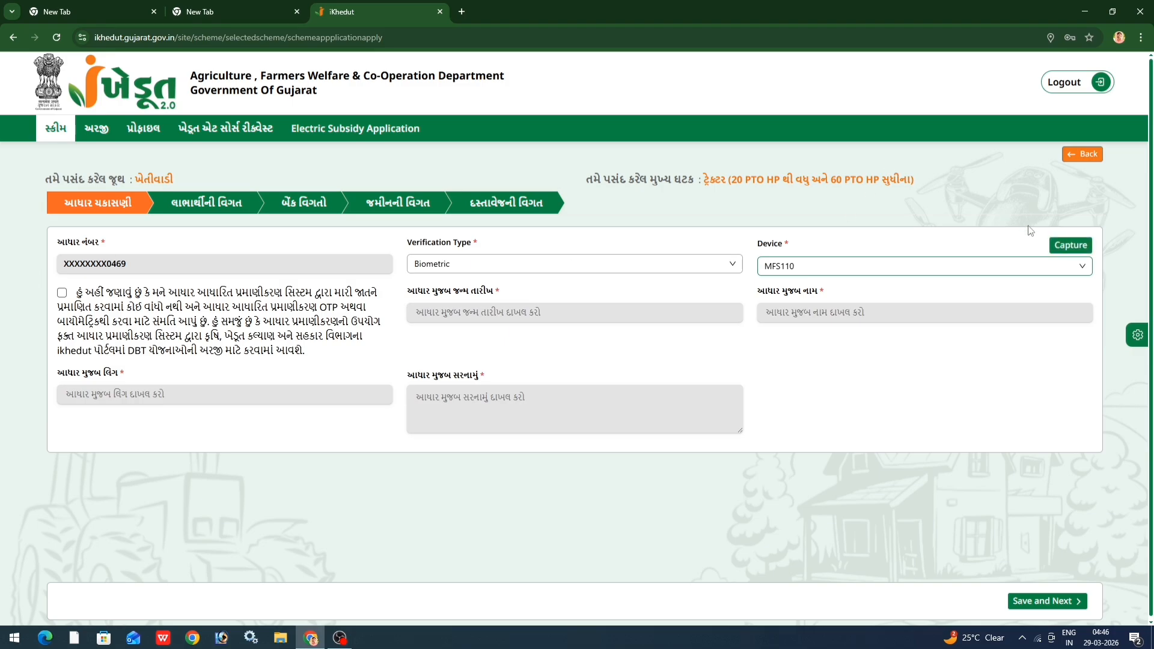
- Accept the Aadhaar authentication consent, capture the biometric, and save the verification to continue to લાભાર્થીની વિગત
left_click_drag(78, 297, 94, 296)
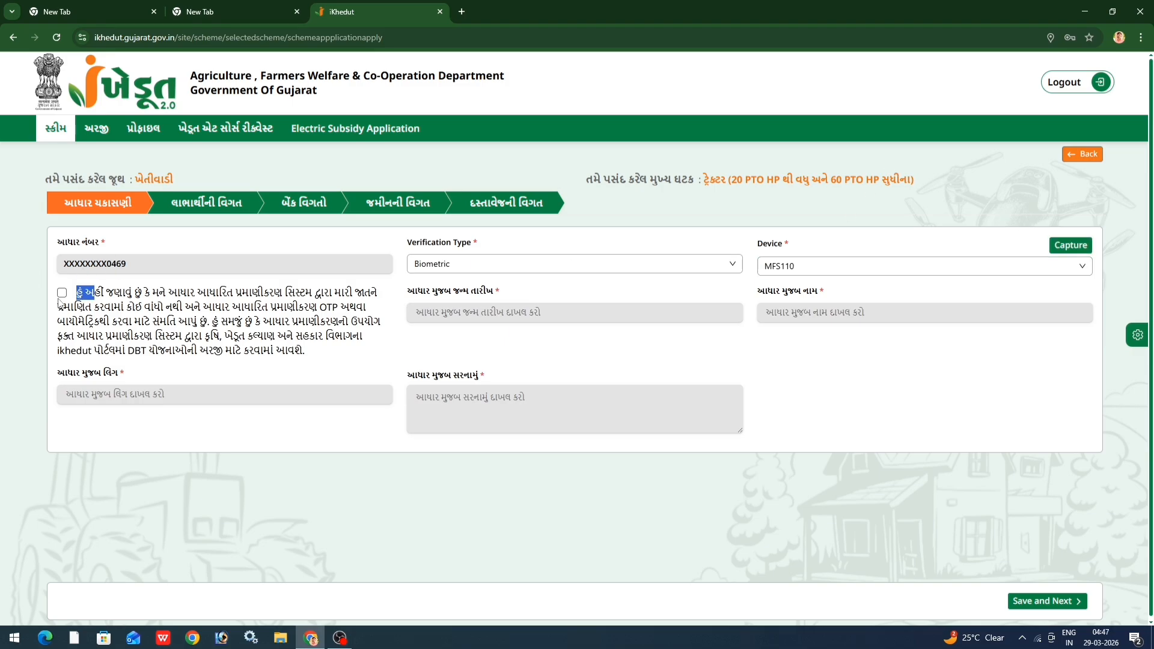
left_click(62, 293)
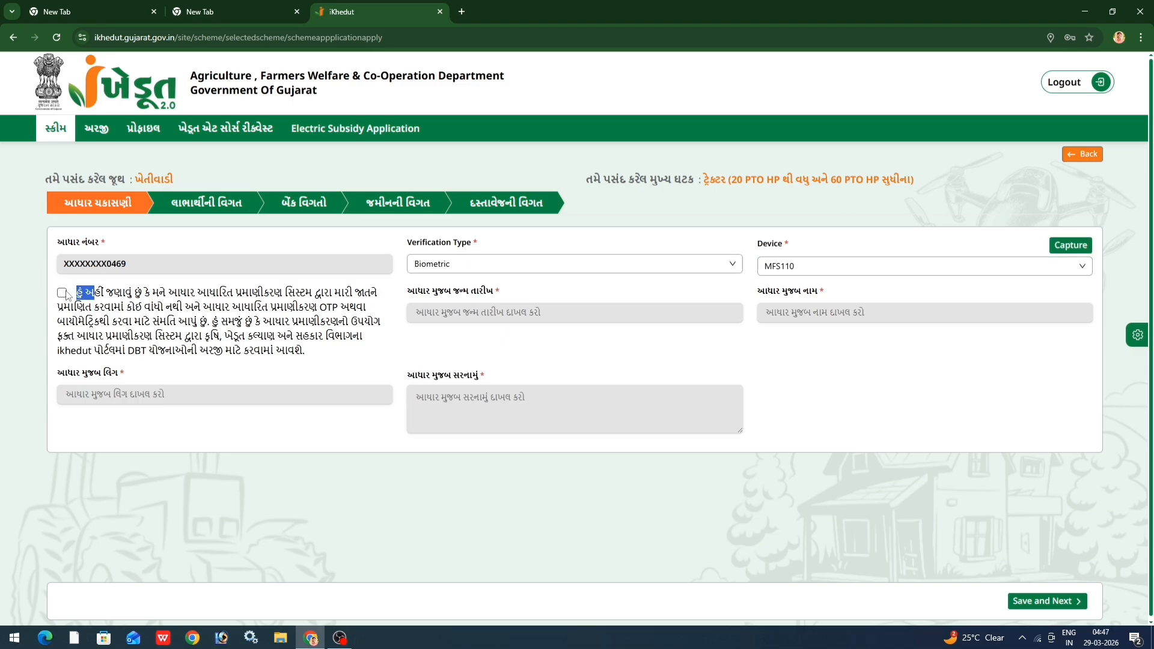
left_click(1058, 248)
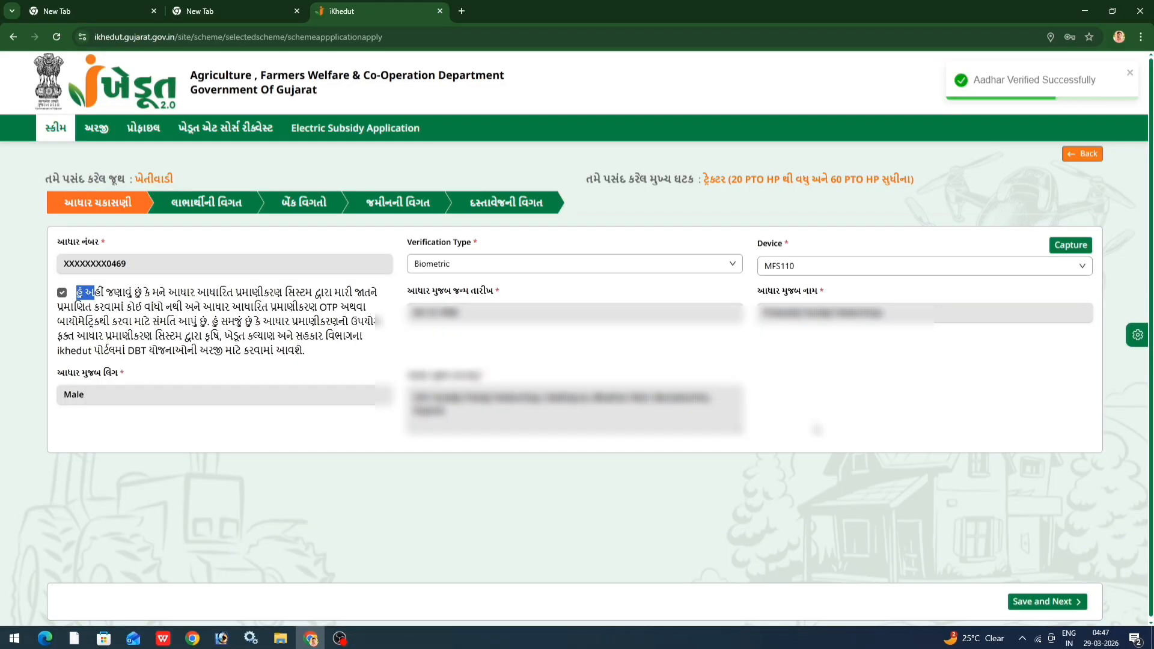
left_click(1009, 605)
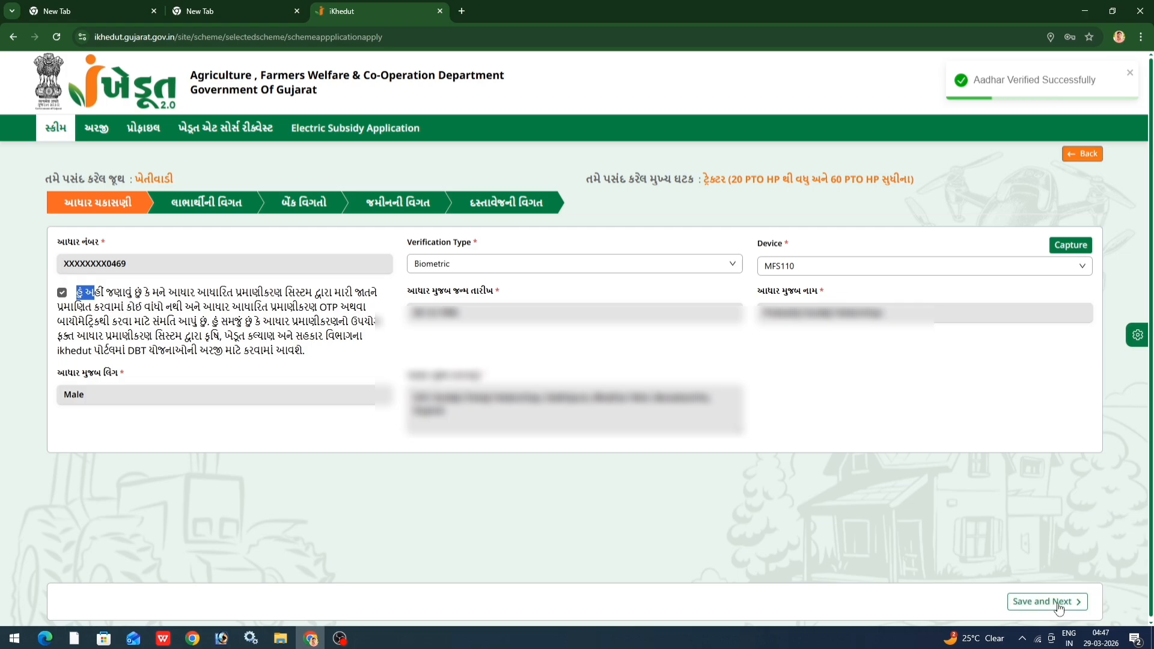
left_click(1059, 603)
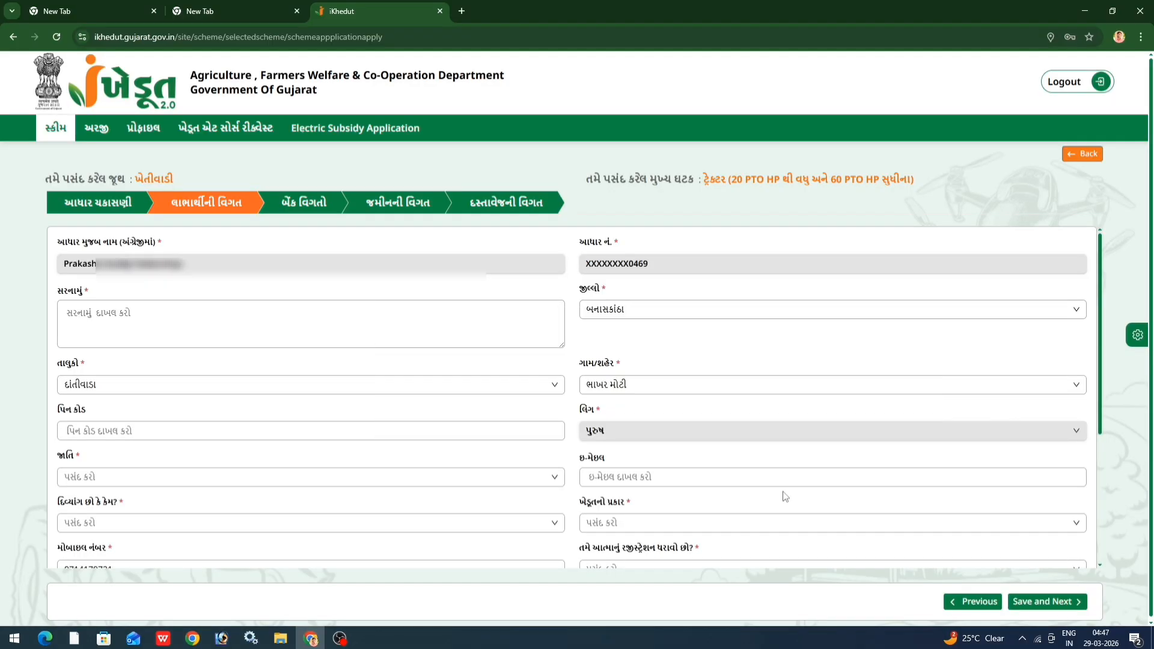
- Examine the beneficiary form's address, district, taluka, village and PIN code fields
scroll(386, 360, "down", 1)
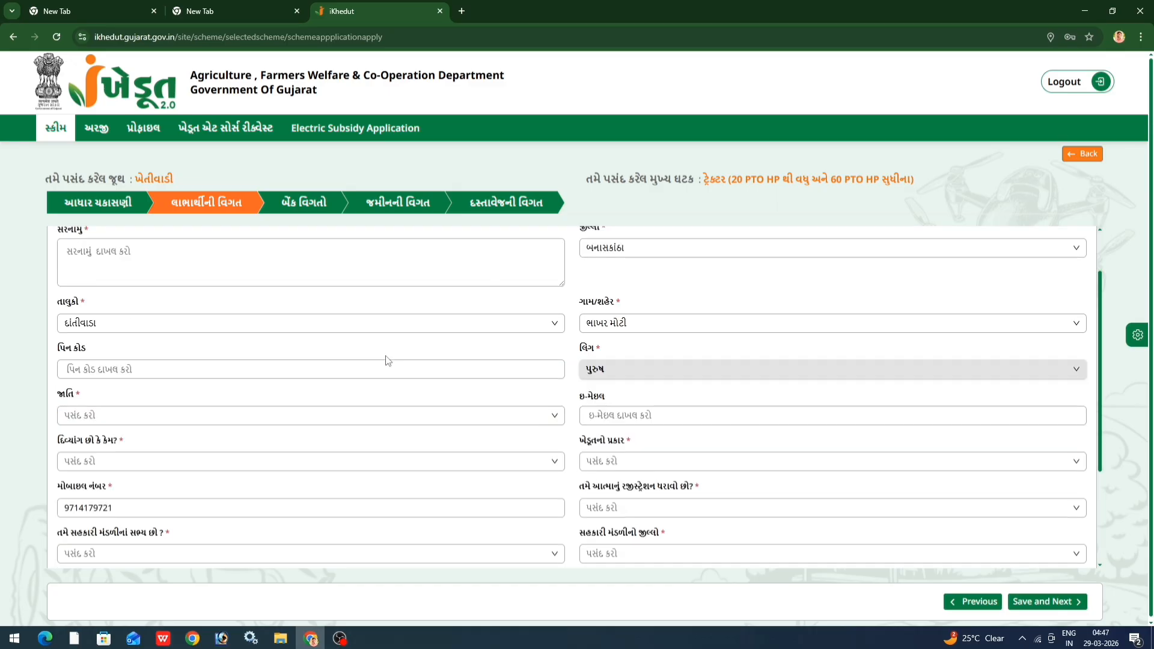
scroll(381, 348, "up", 1)
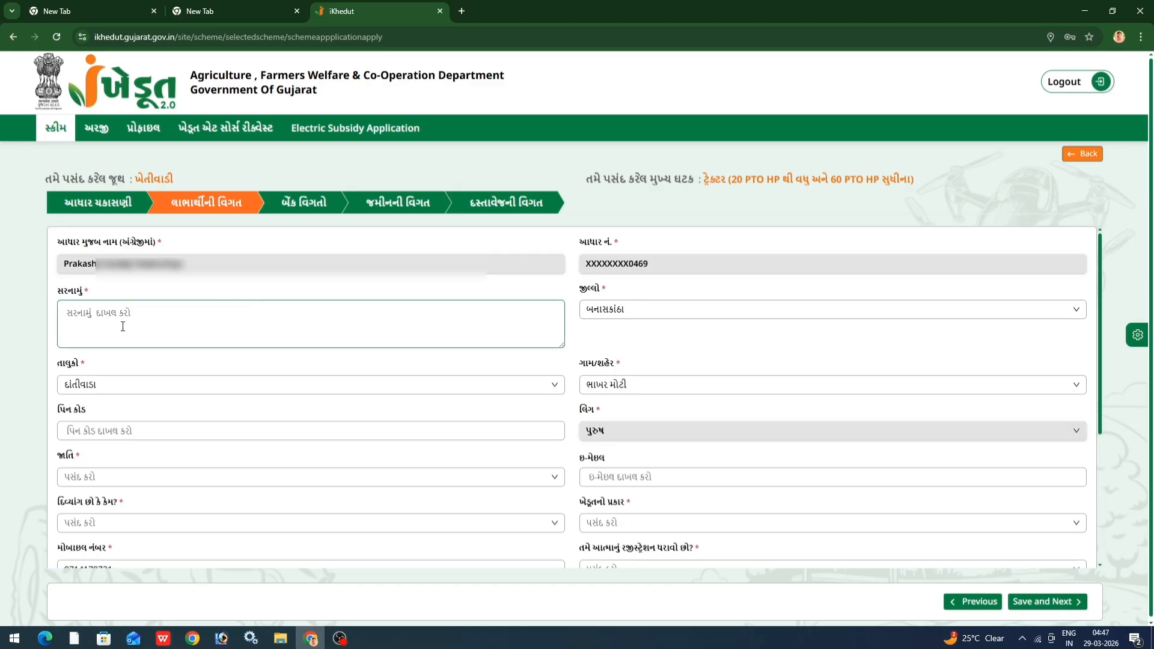
left_click_drag(58, 294, 82, 294)
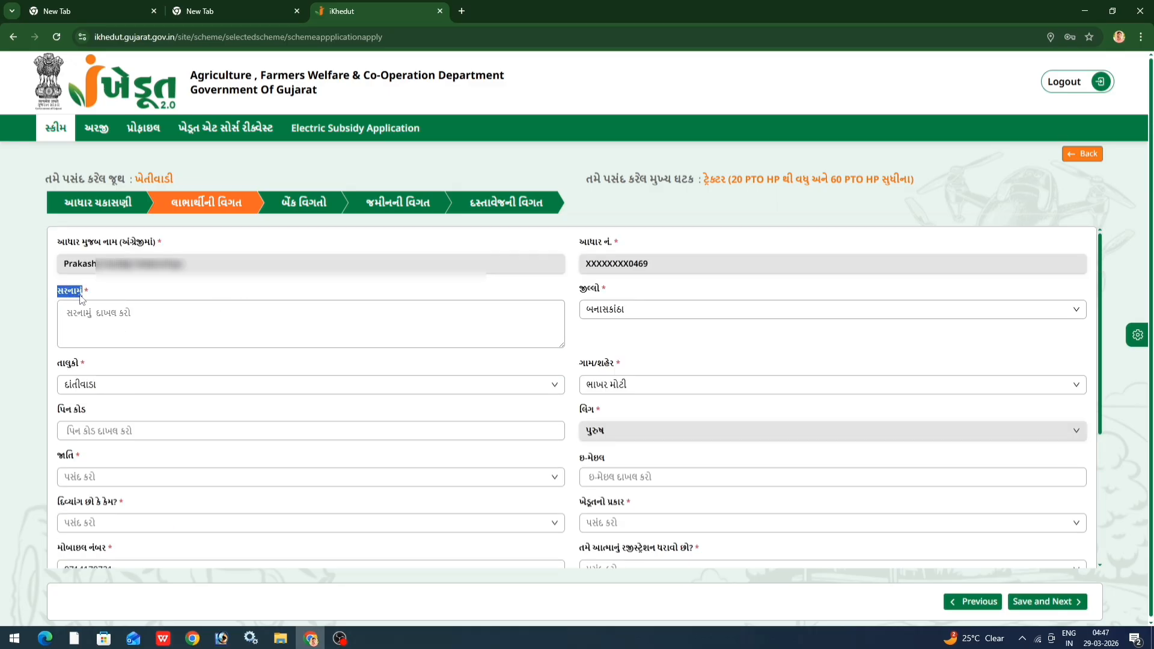
left_click(102, 311)
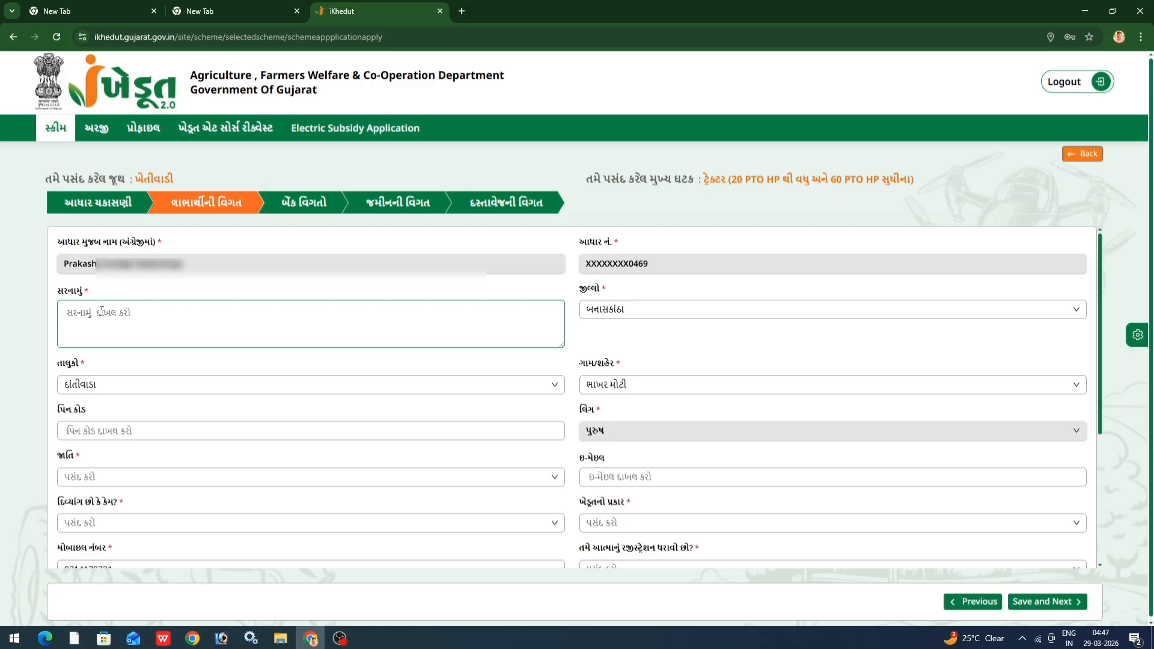
double_click(588, 290)
left_click(594, 313)
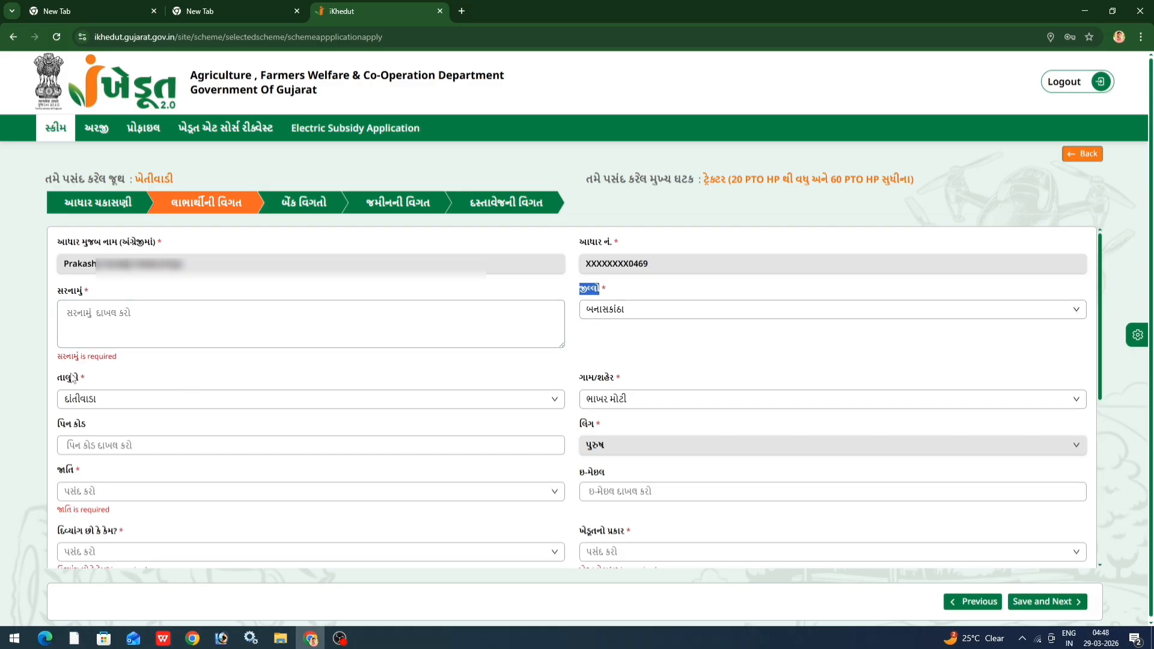
left_click_drag(59, 381, 81, 386)
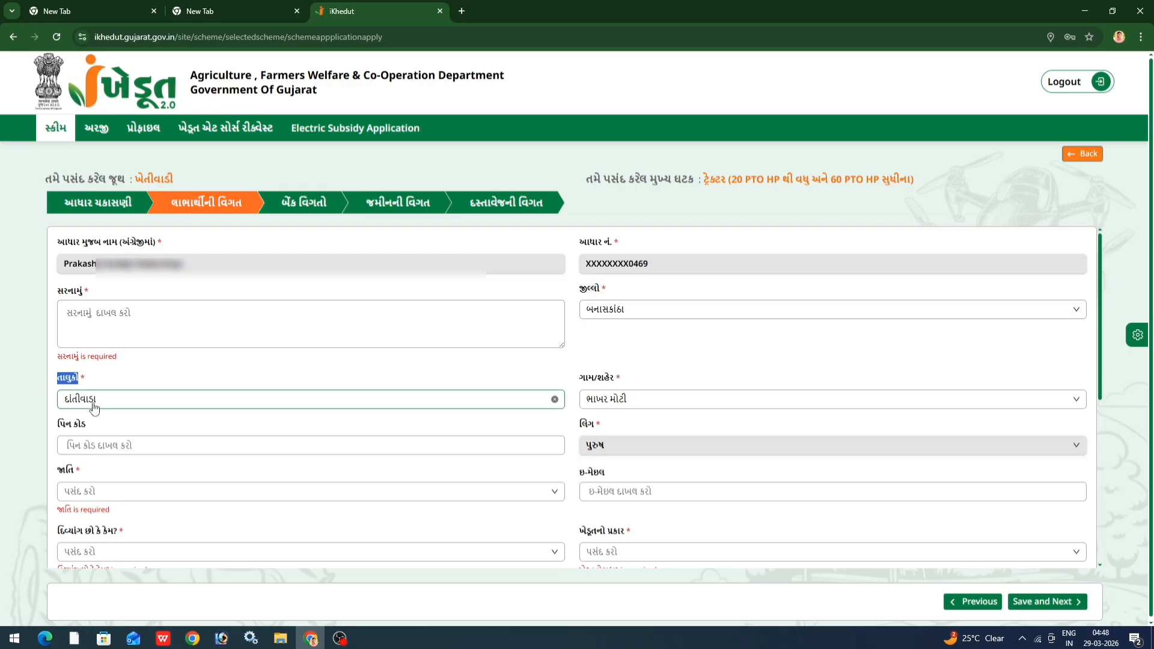
left_click_drag(581, 380, 615, 385)
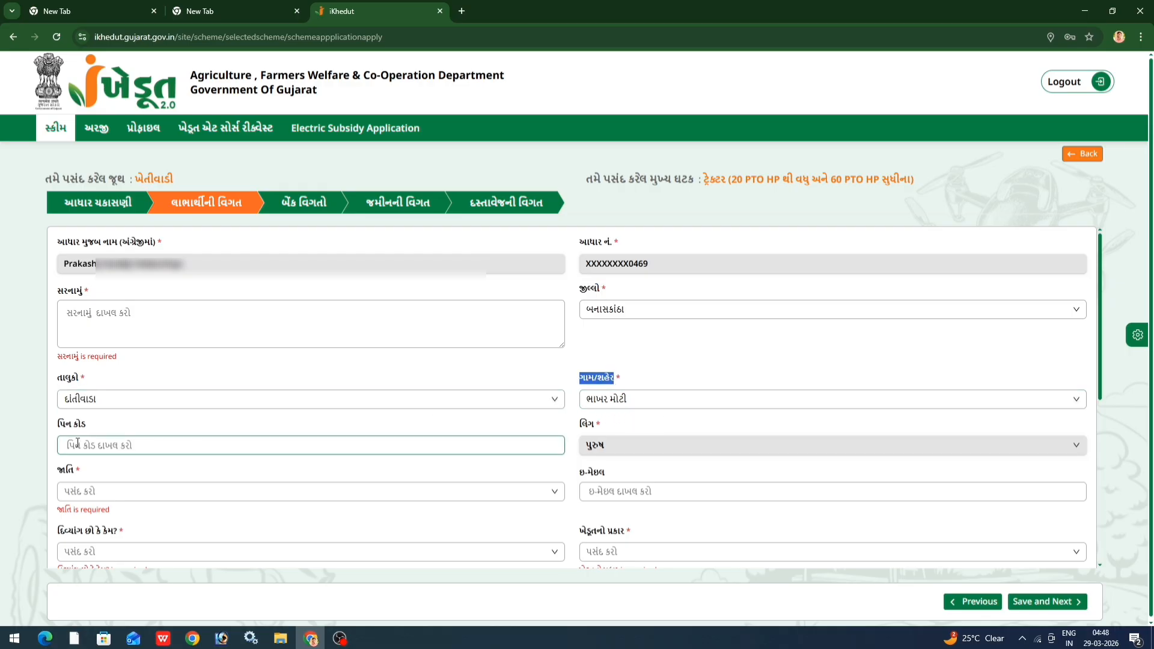
left_click_drag(59, 424, 104, 442)
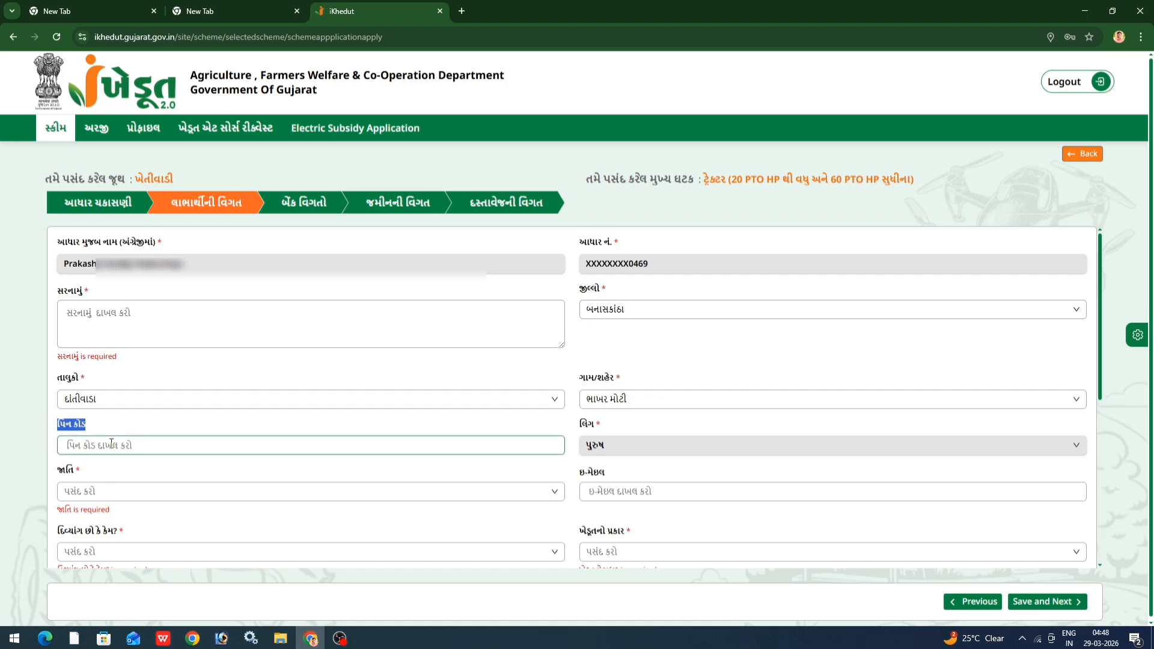
left_click(86, 443)
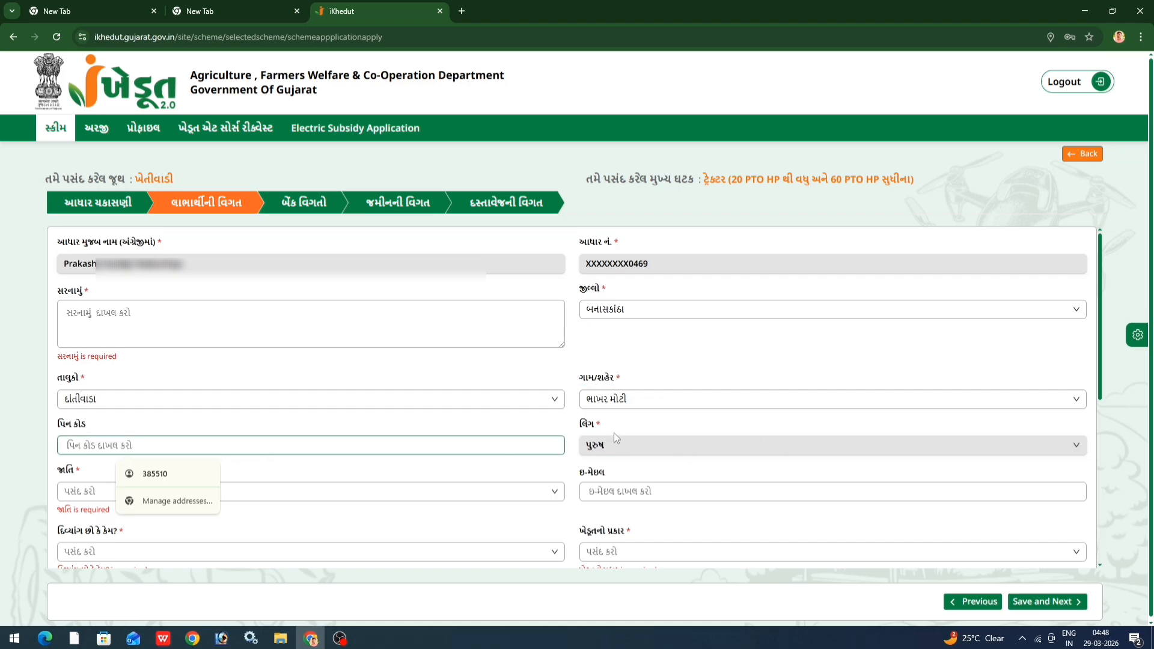
- Review the caste (જાતિ) options, the e-mail field and the disability (દિવ્યાંગ) options in the beneficiary details
left_click(66, 475)
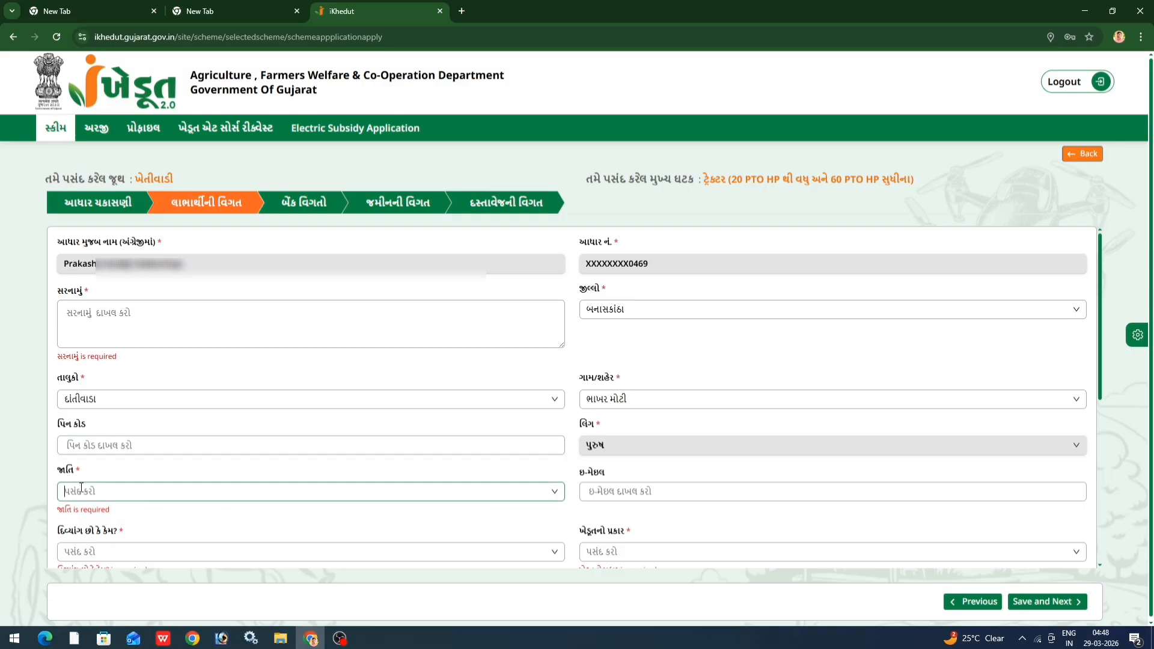
left_click(81, 490)
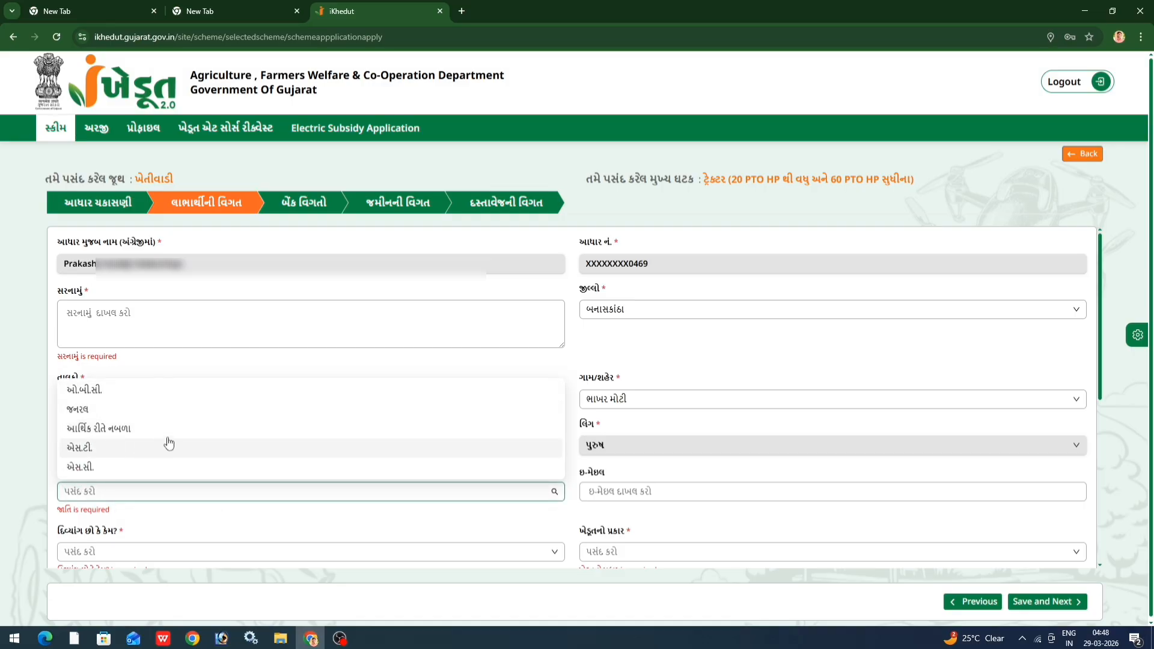
left_click(109, 490)
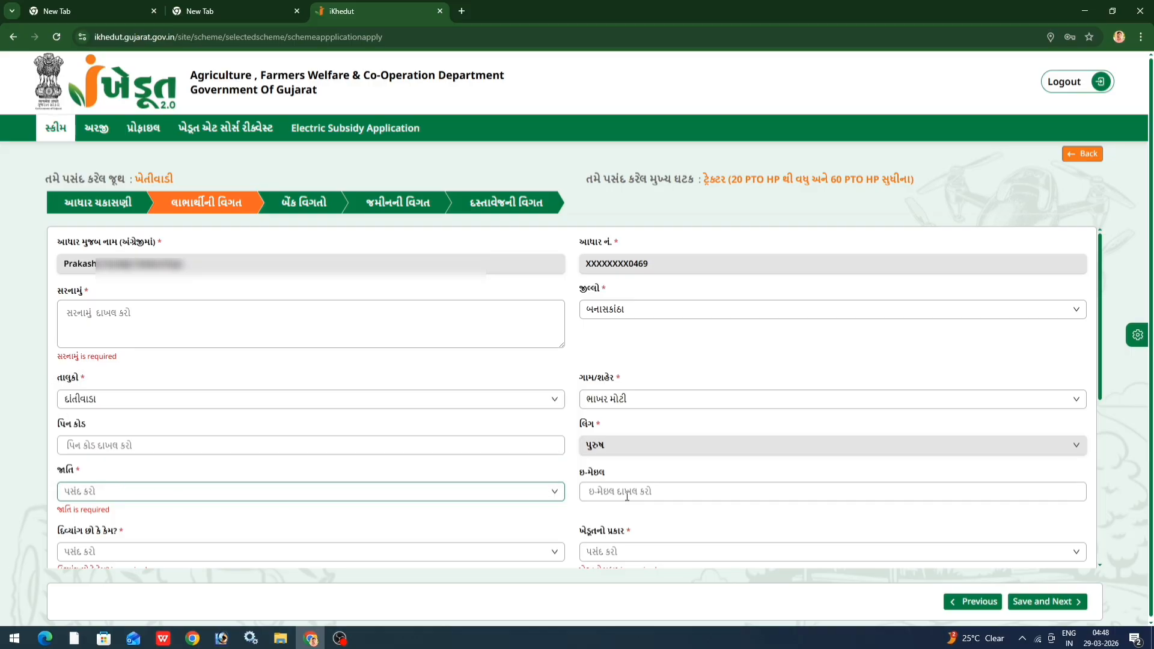
left_click_drag(575, 475, 606, 475)
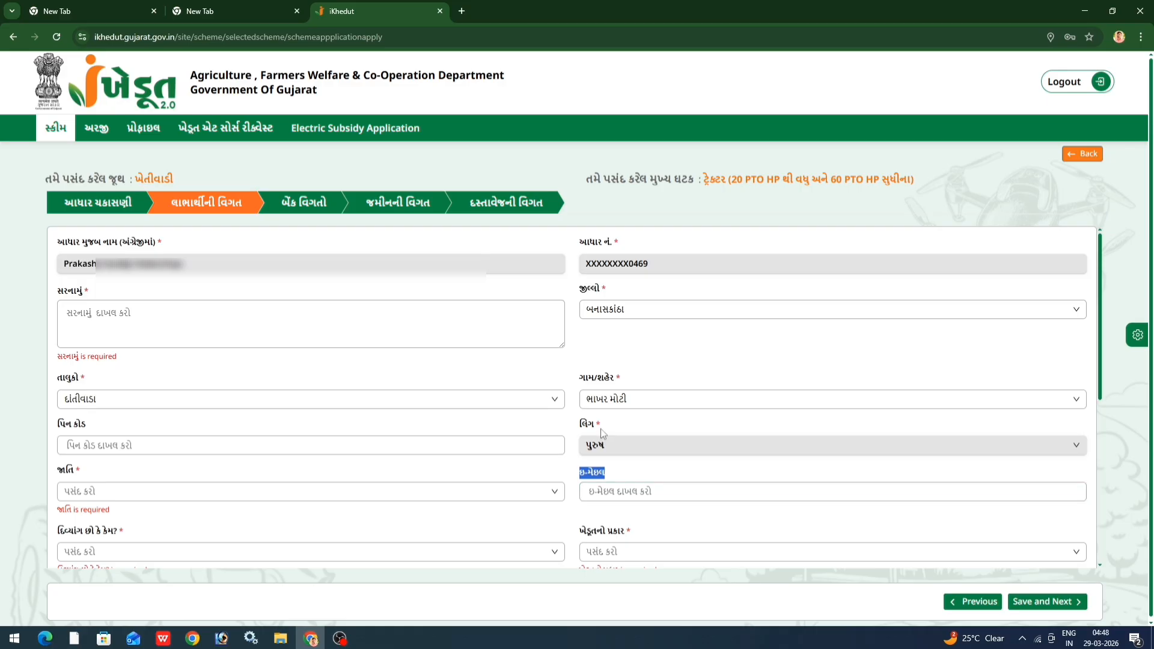
scroll(600, 428, "down", 3)
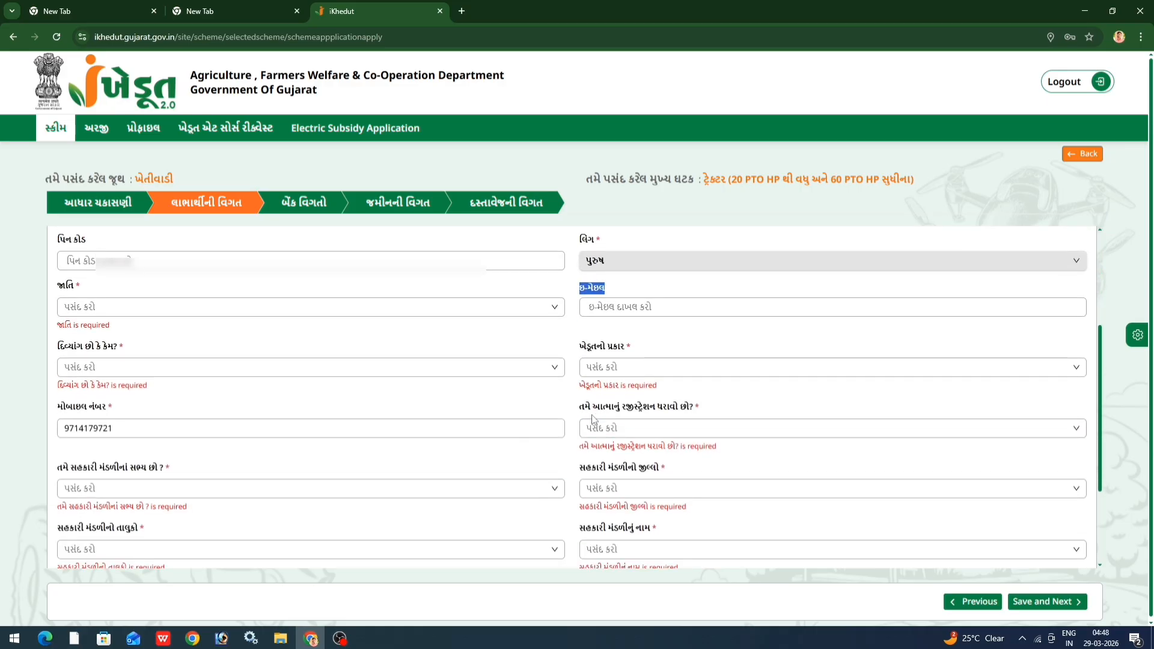
scroll(594, 419, "down", 1)
left_click_drag(52, 291, 116, 290)
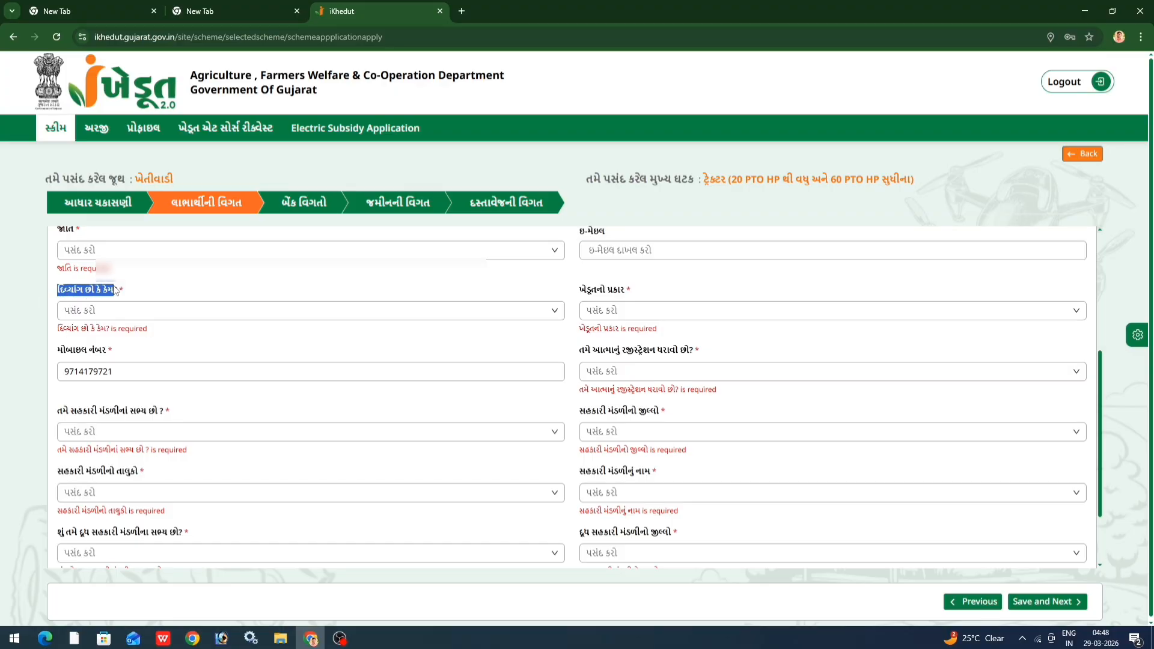
left_click(84, 311)
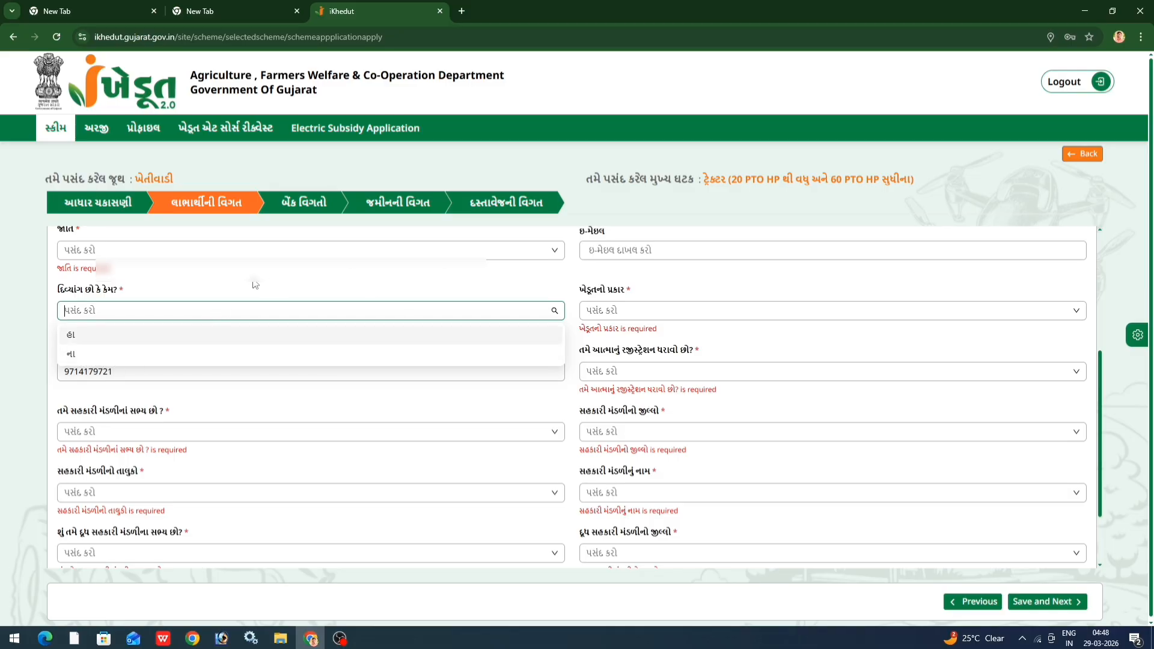
- Review the farmer type (ખેડૂતનો પ્રકાર) options, the mobile number field and the ATMA registration (આત્માનું રજીસ્ટ્રેશન) options
left_click_drag(579, 295, 619, 308)
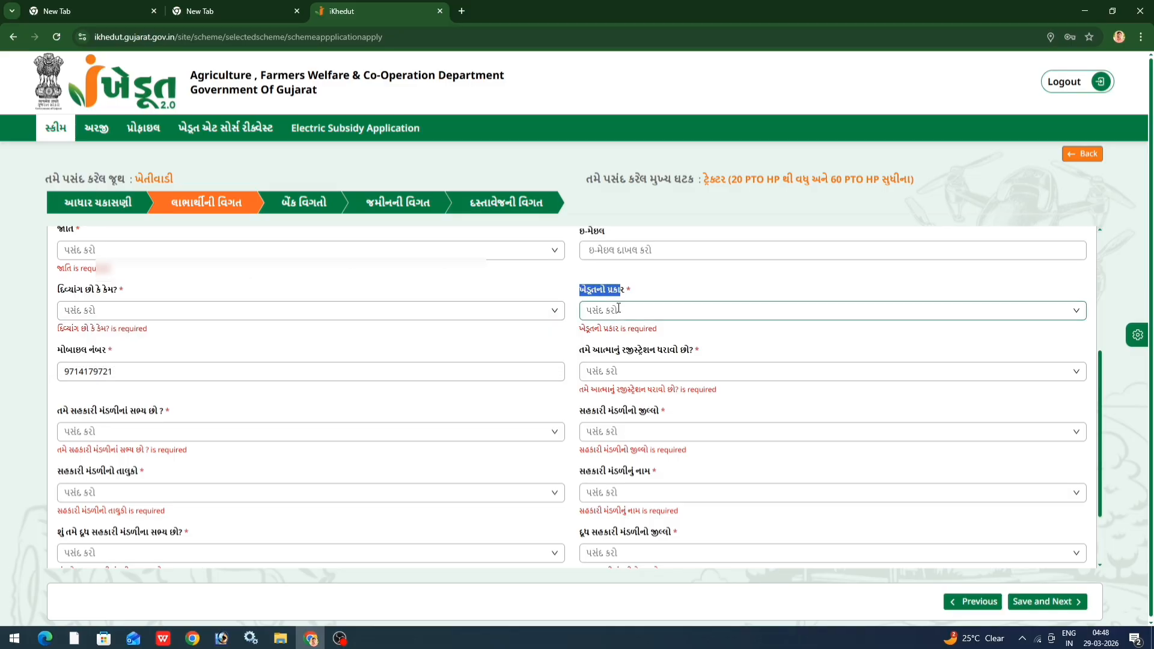
left_click(619, 309)
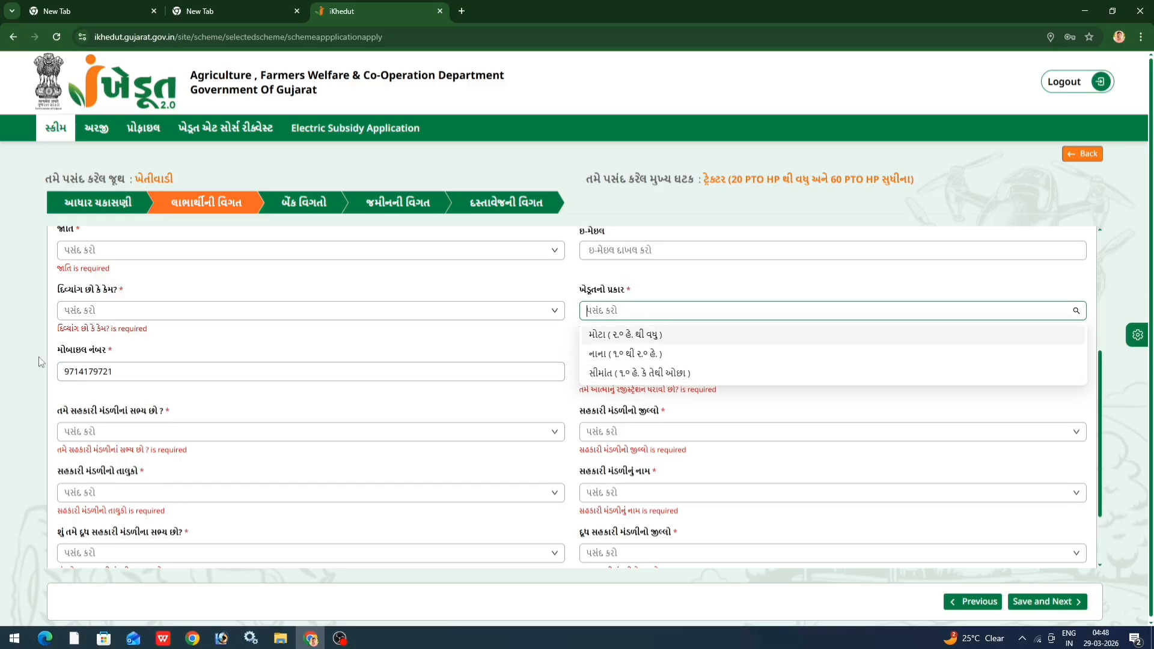
left_click_drag(59, 352, 103, 352)
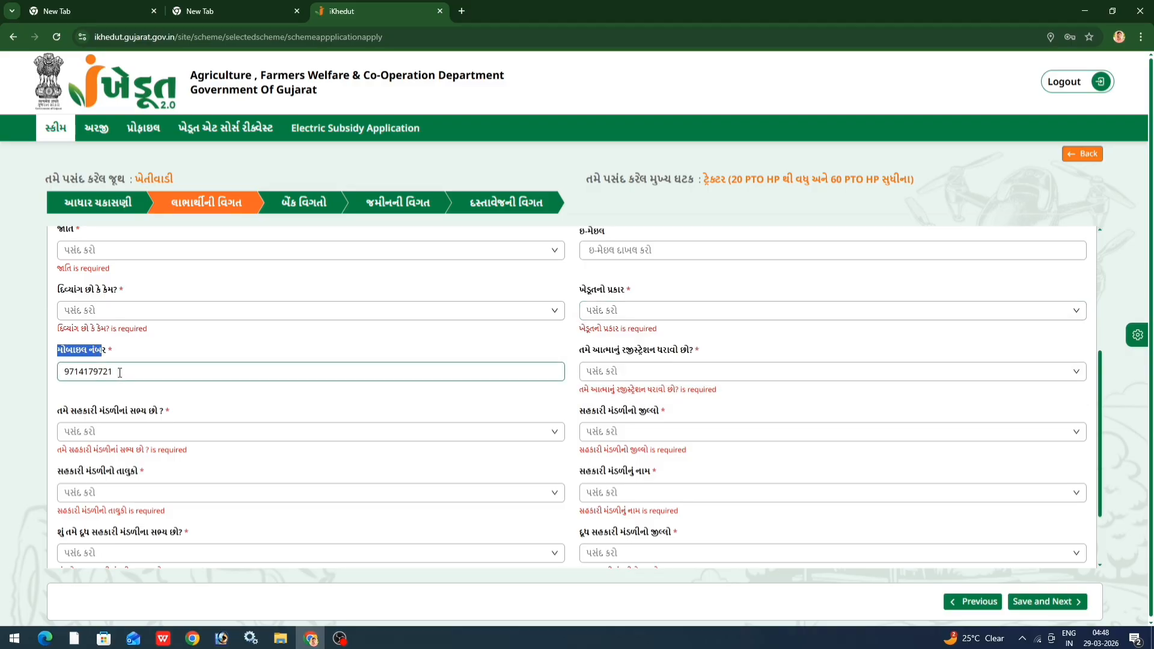
left_click_drag(579, 352, 627, 372)
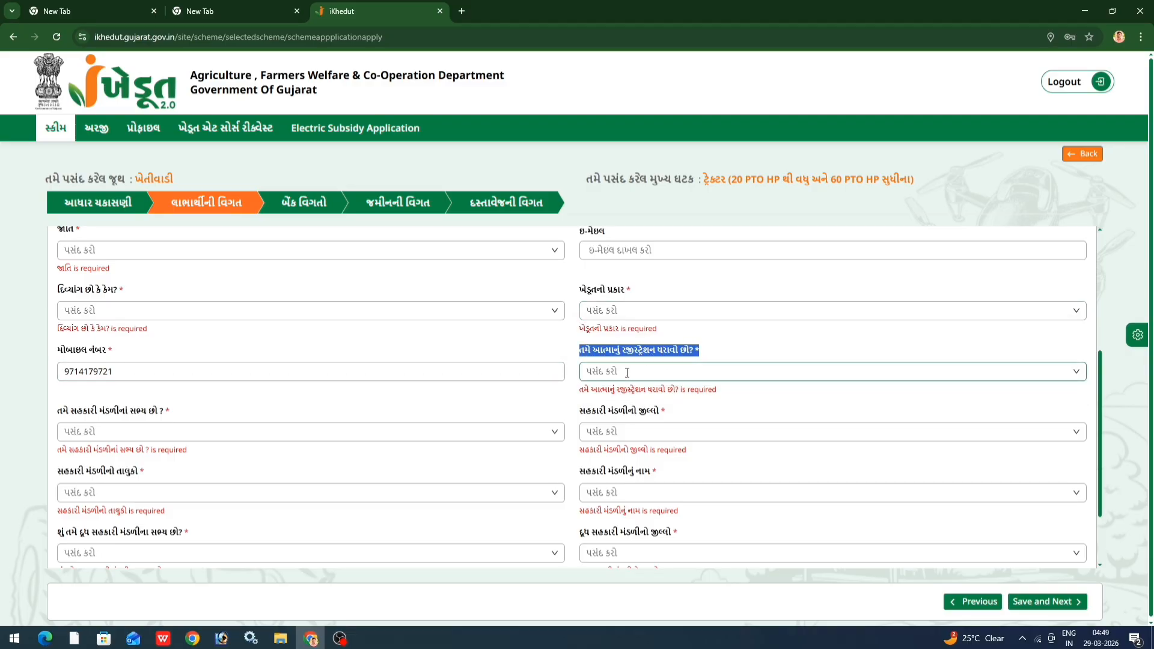
left_click(627, 372)
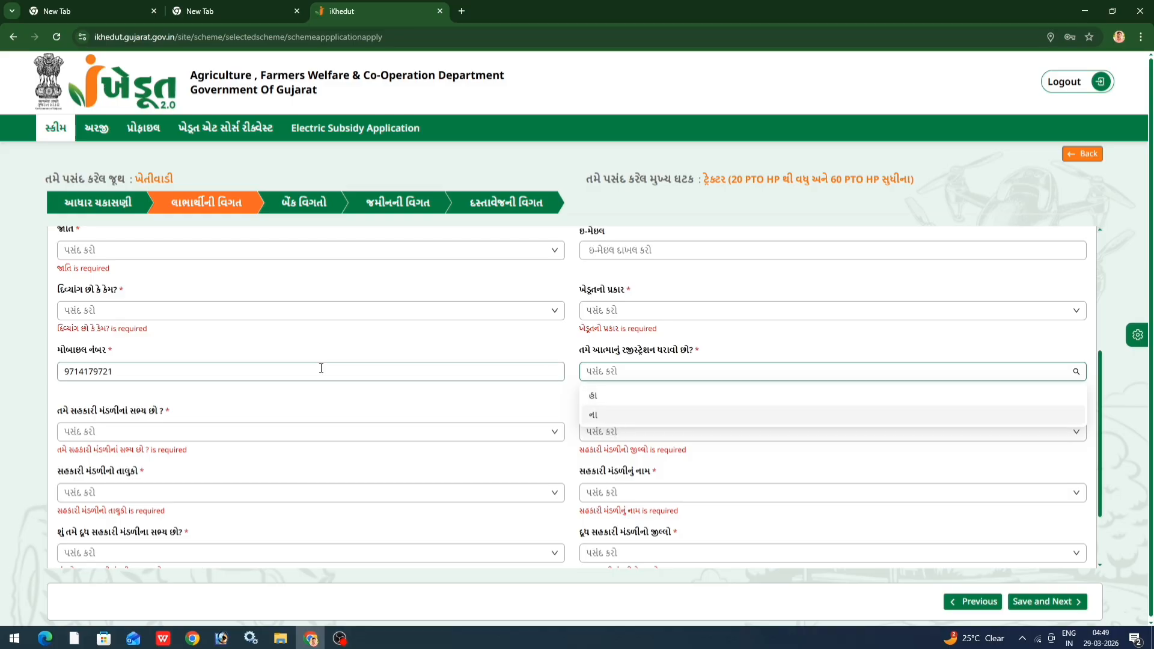
- Review the cooperative society (સહકારી મંડળી) membership options and its district field in the beneficiary details
left_click_drag(54, 413, 158, 418)
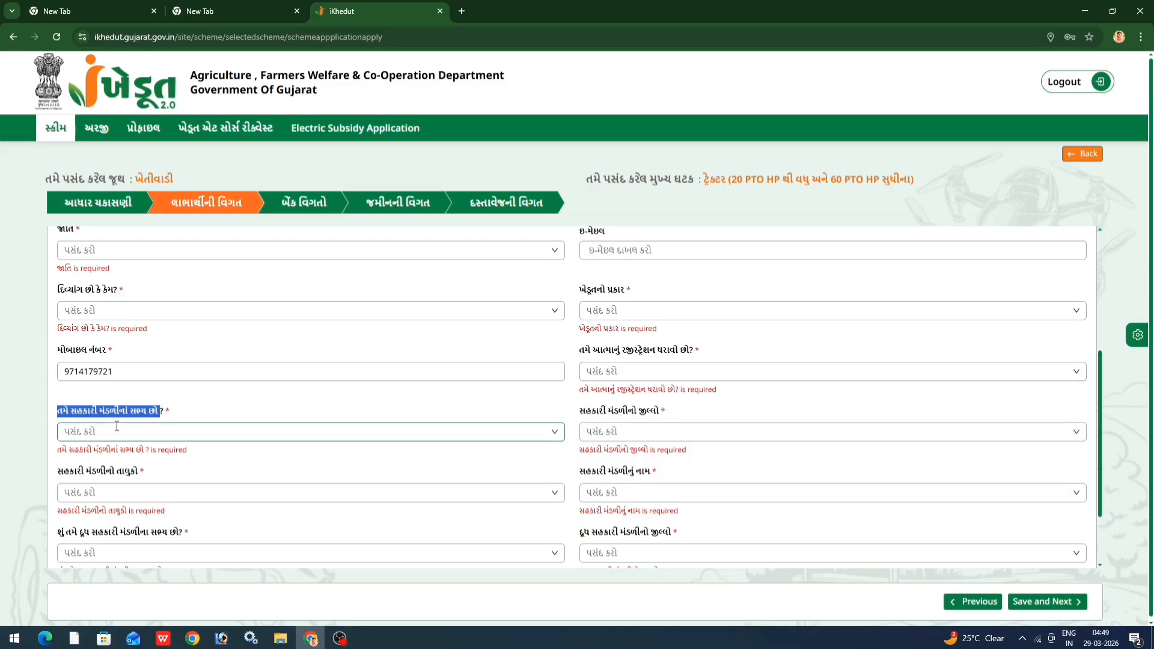
left_click(116, 426)
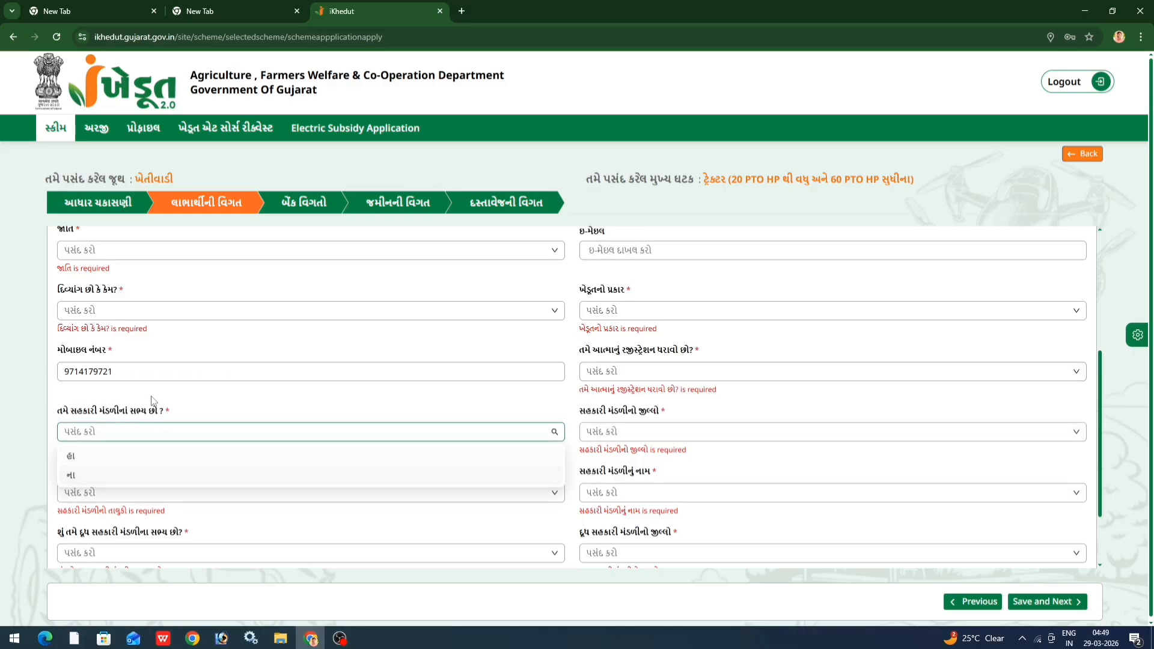
left_click(178, 391)
left_click_drag(580, 412, 677, 417)
left_click(613, 431)
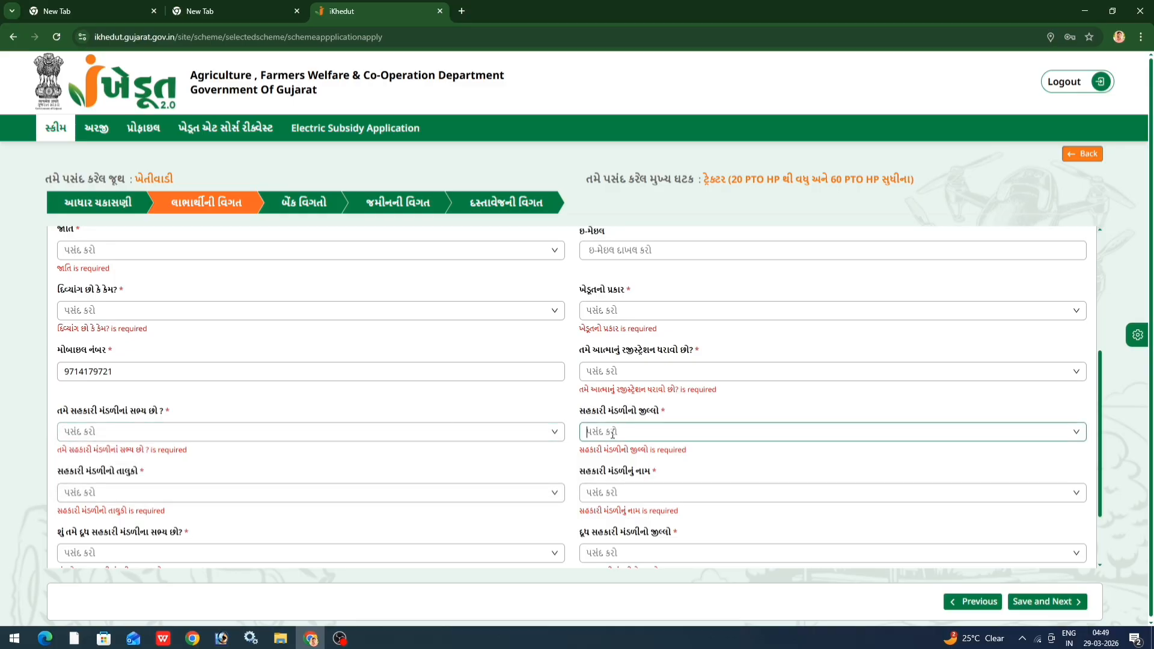
left_click(613, 431)
left_click(556, 417)
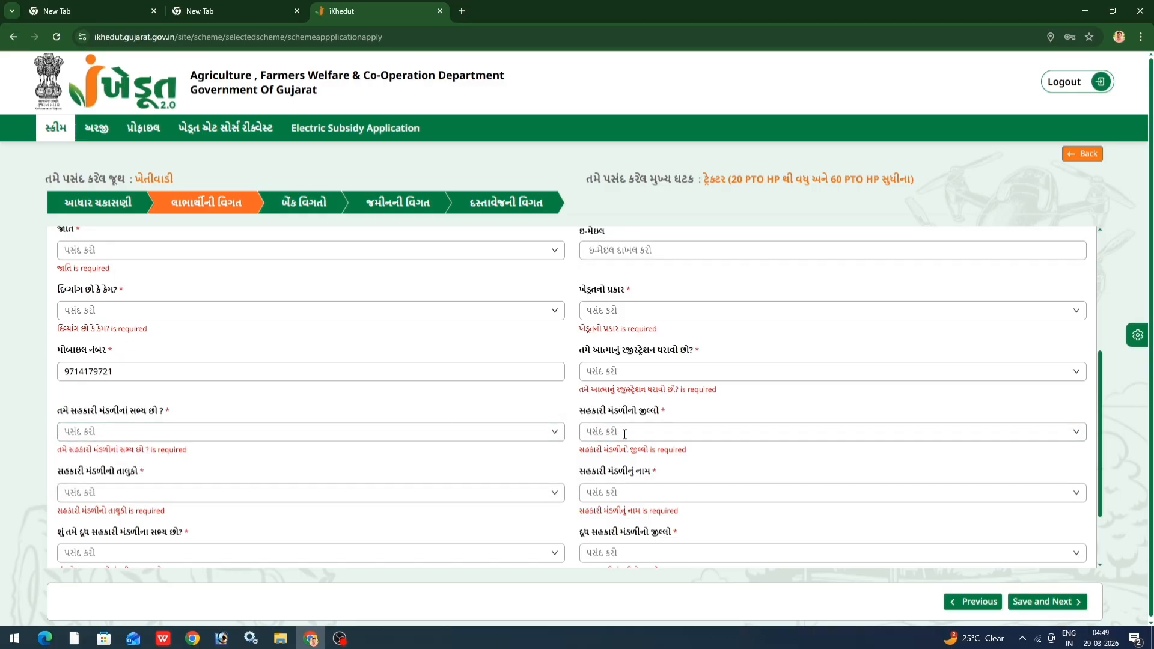
left_click_drag(583, 415, 665, 414)
- Answer ના to both the ATMA registration question and the cooperative society (સહકારી મંડળી) membership question
left_click(614, 371)
left_click(598, 416)
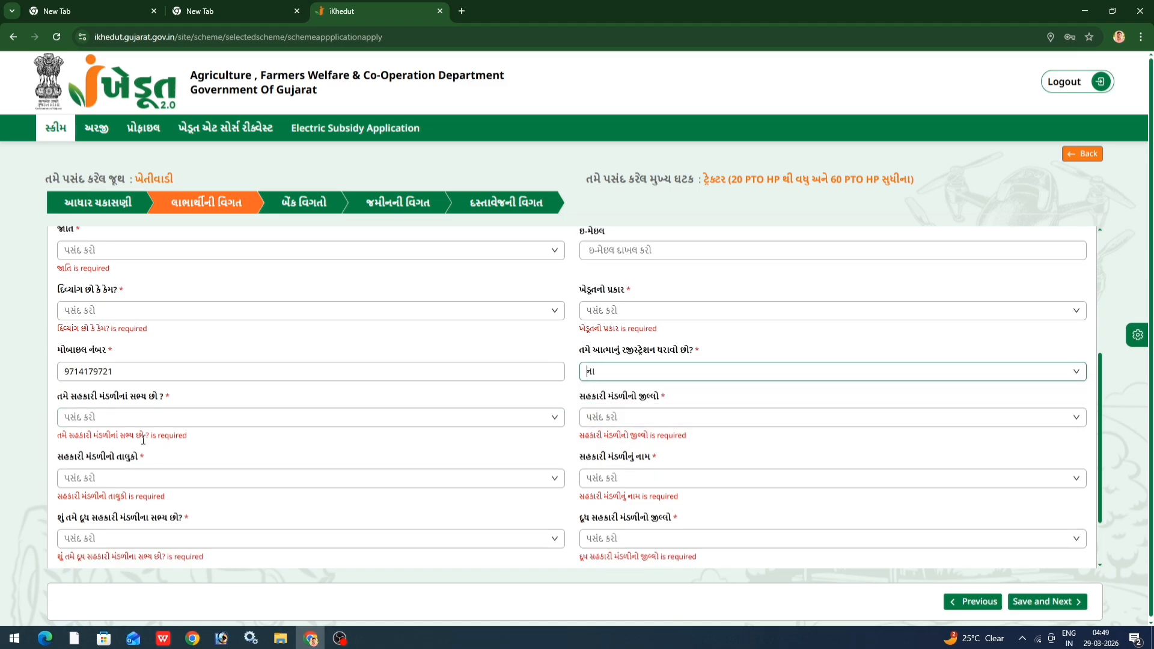
left_click(120, 418)
left_click(87, 462)
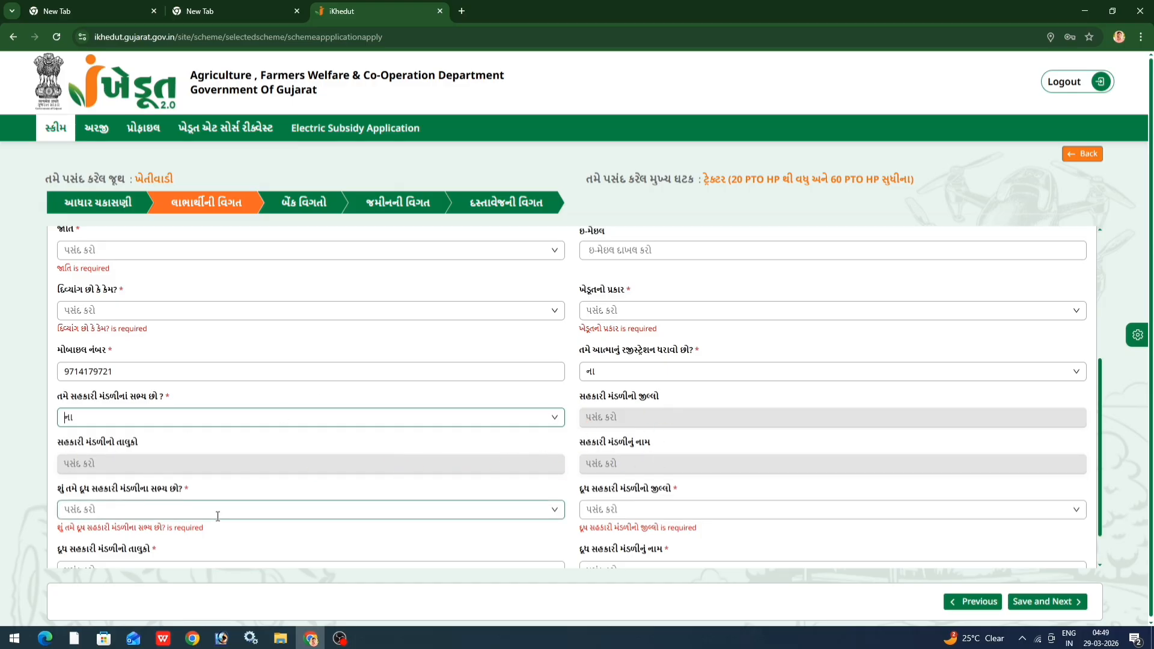
- Set the milk cooperative (દૂધ સહકારી મંડળી) membership to ના, then save and continue to બેંક વિગતો
scroll(217, 518, "down", 1)
left_click_drag(57, 443, 199, 446)
left_click(145, 460)
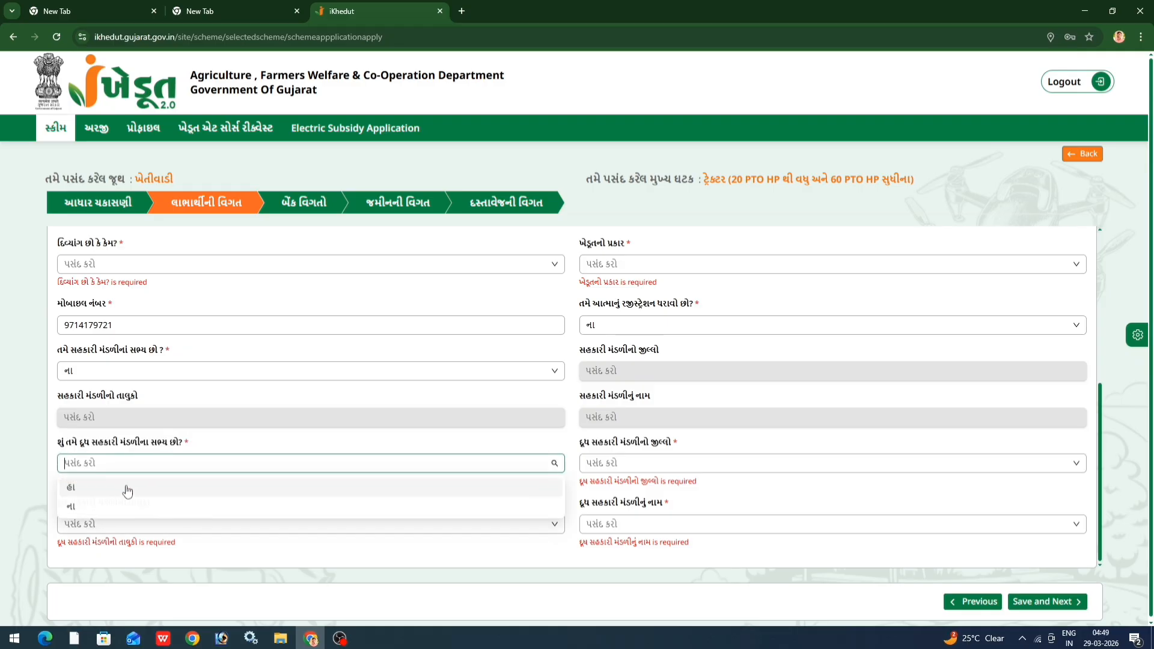
left_click(89, 506)
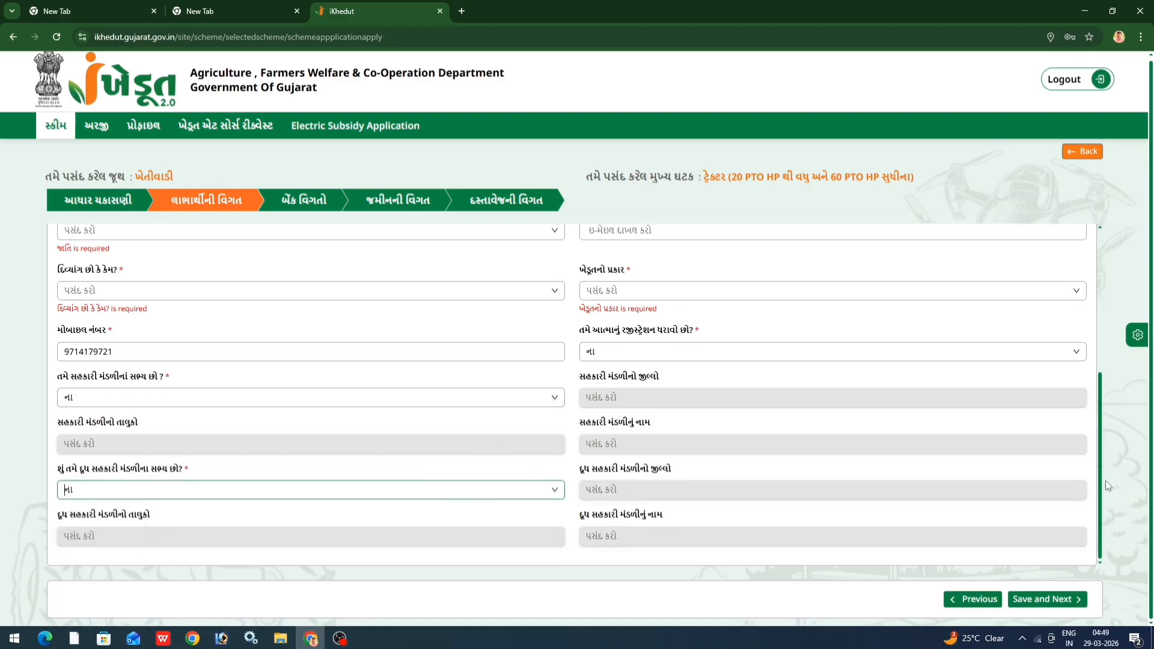
left_click(1049, 600)
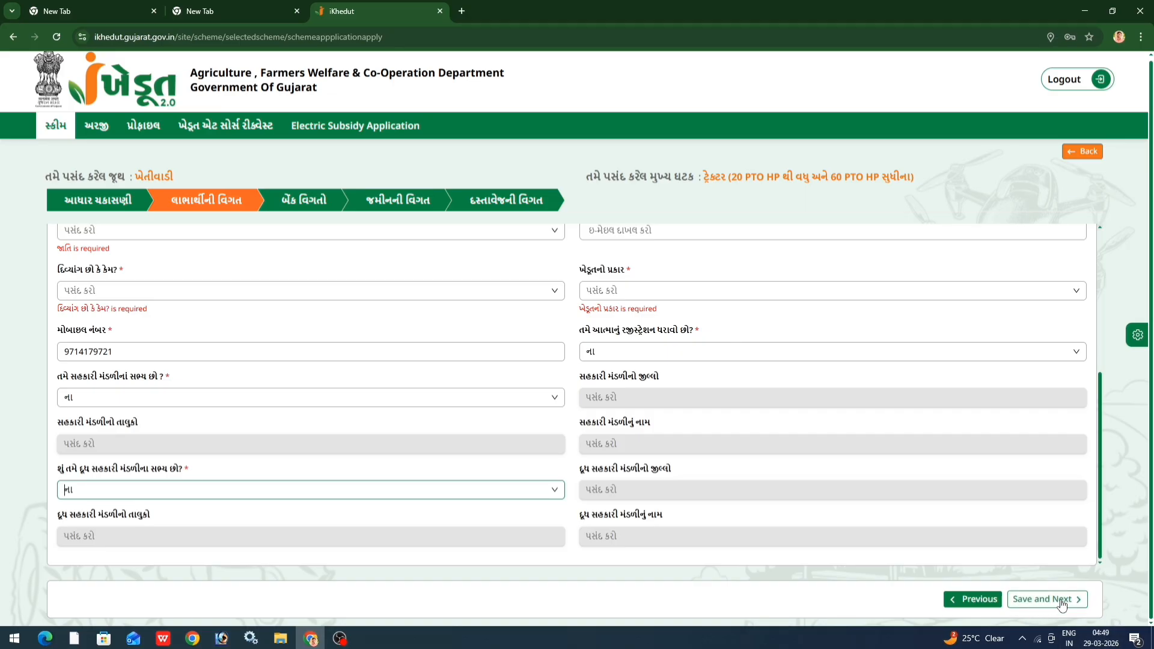
left_click(317, 207)
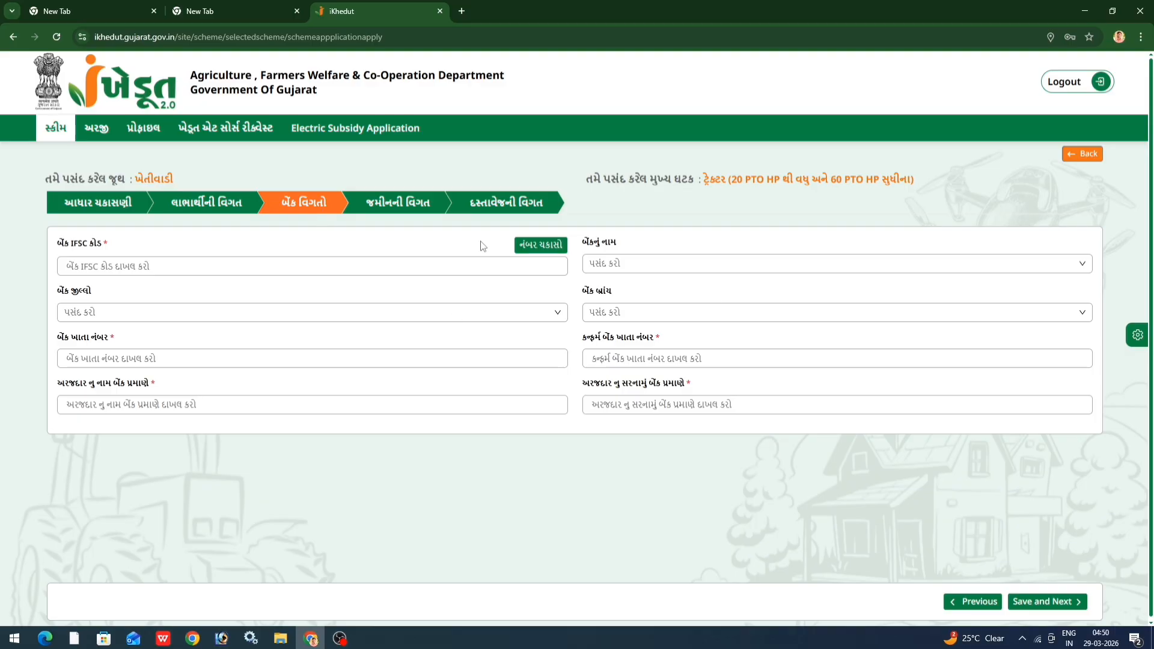
- Enter the bank IFSC code SBIN0002760 and verify it to fill in the bank name, district and branch
left_click_drag(63, 248, 110, 251)
left_click(58, 267)
left_click(81, 265)
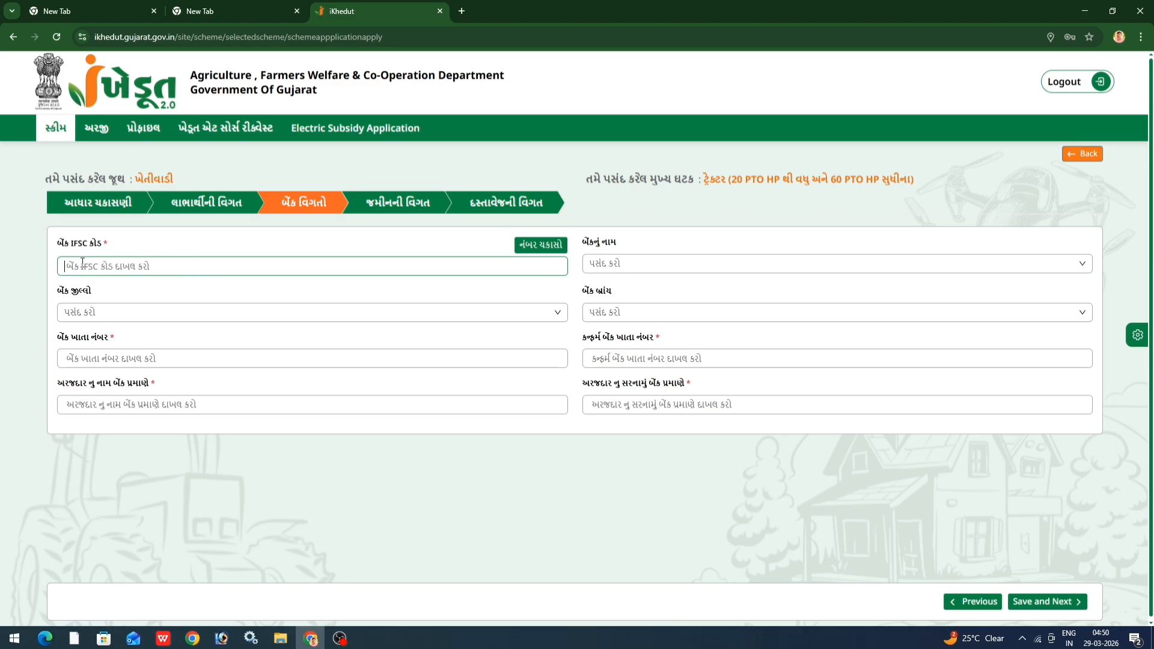
type("SBIN0002760")
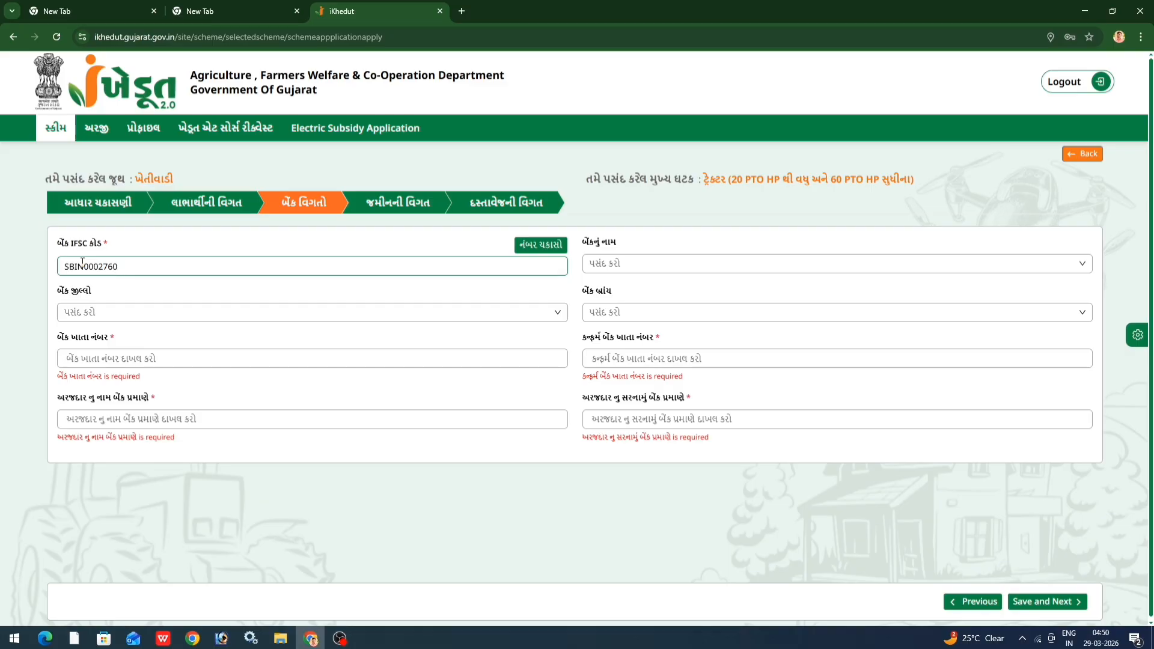
left_click(543, 245)
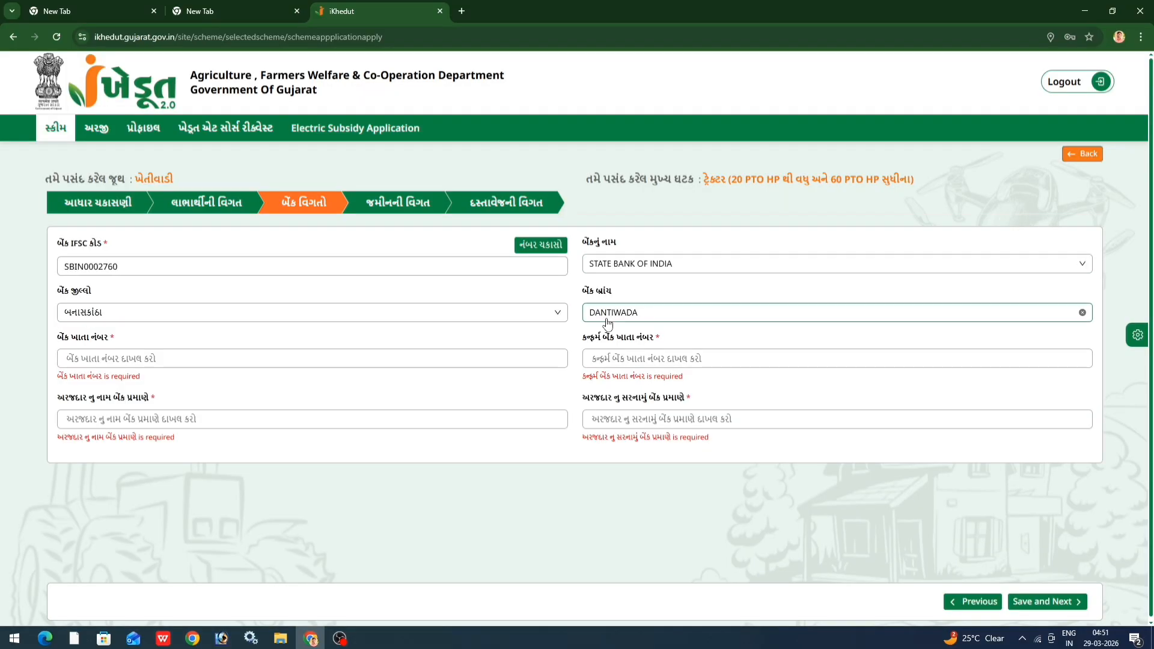
- Review the bank account number, its confirmation, and the applicant's name and address fields as per the bank
left_click_drag(57, 338, 110, 343)
left_click(82, 359)
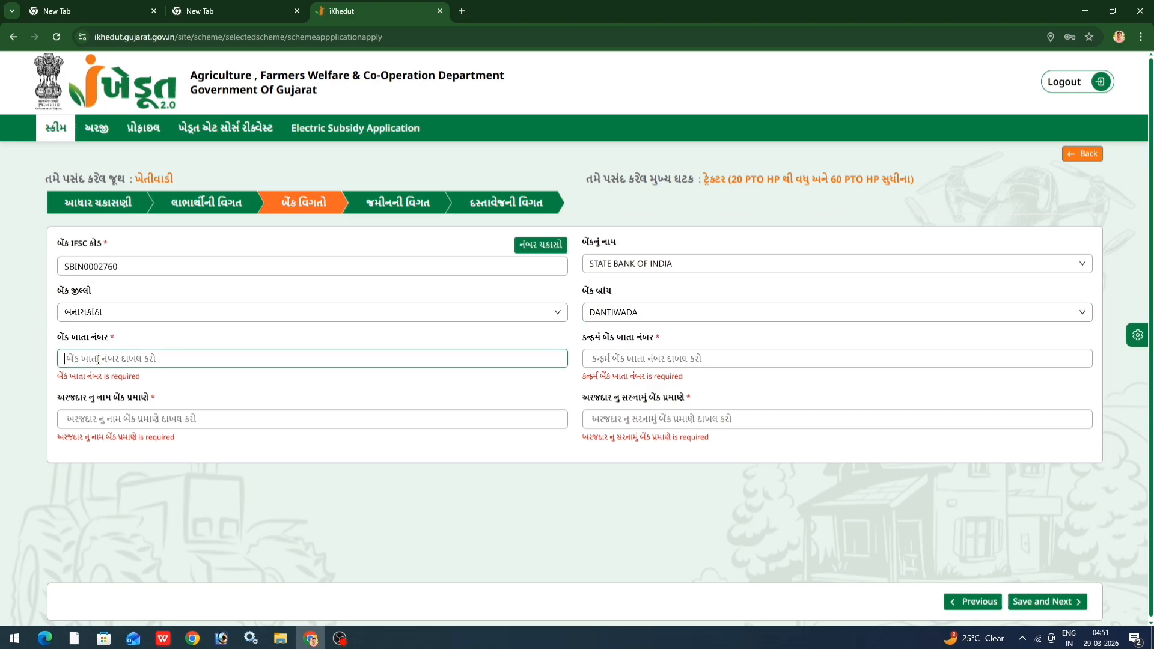
left_click_drag(582, 338, 659, 349)
left_click(614, 359)
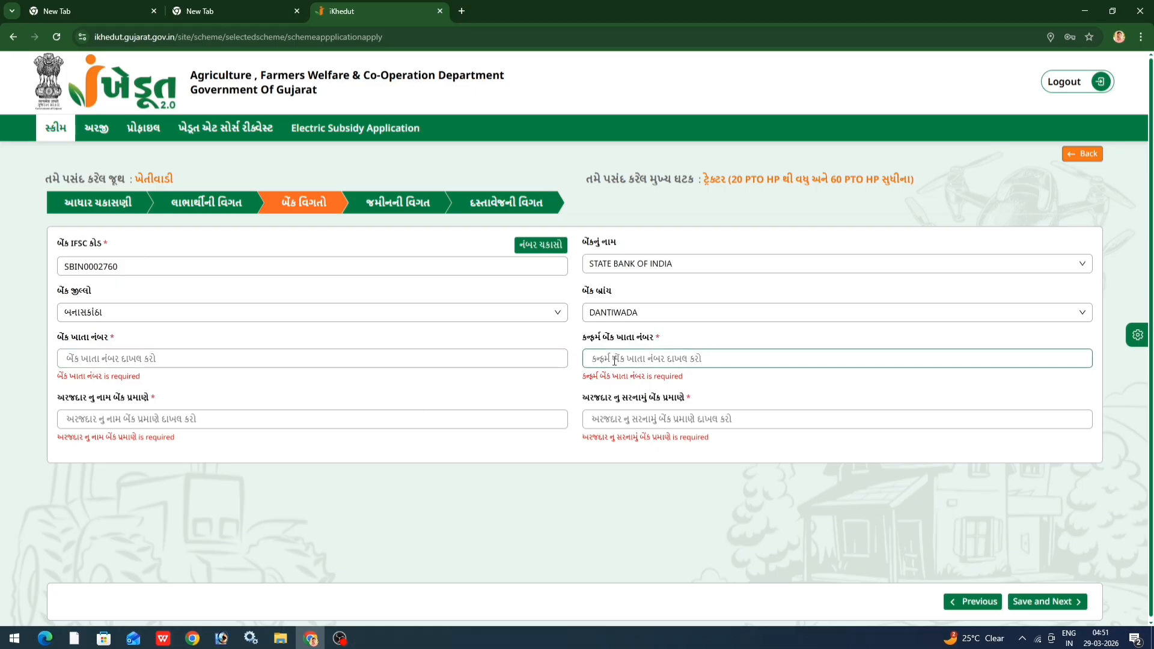
left_click_drag(60, 399, 109, 422)
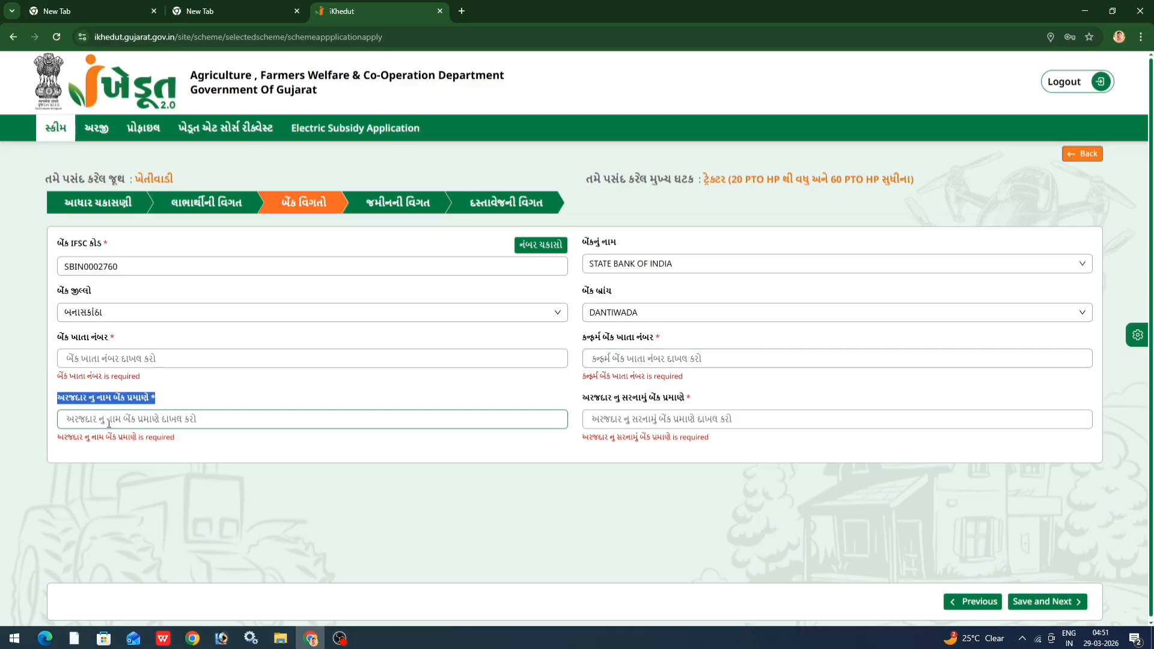
left_click(109, 422)
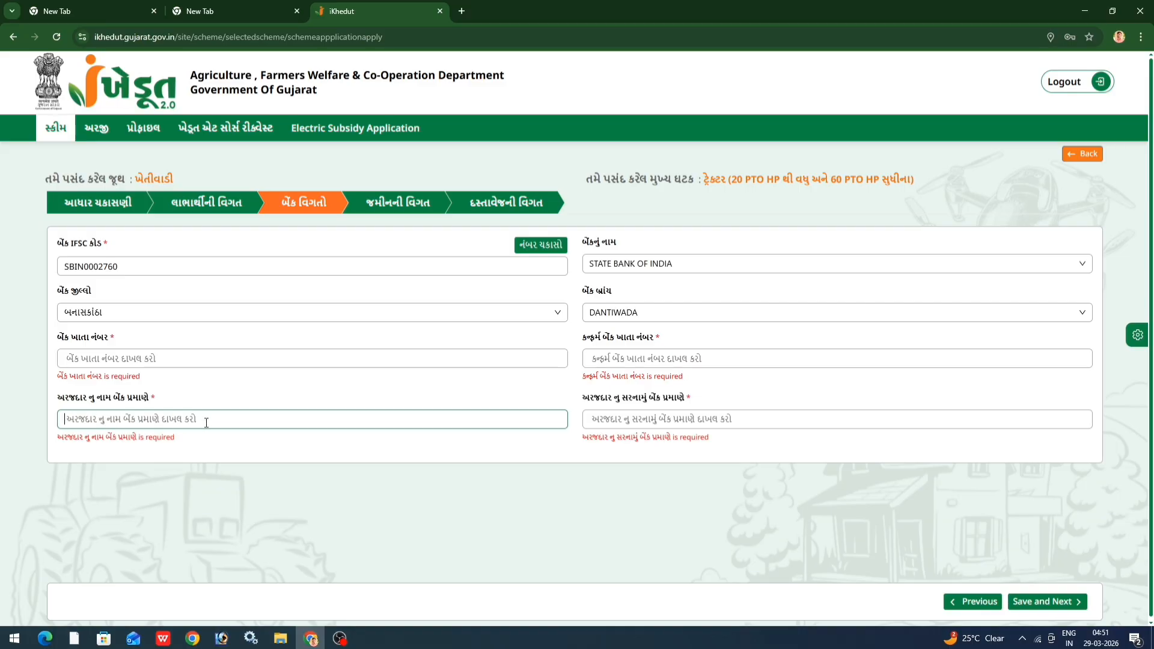
left_click_drag(584, 398, 693, 407)
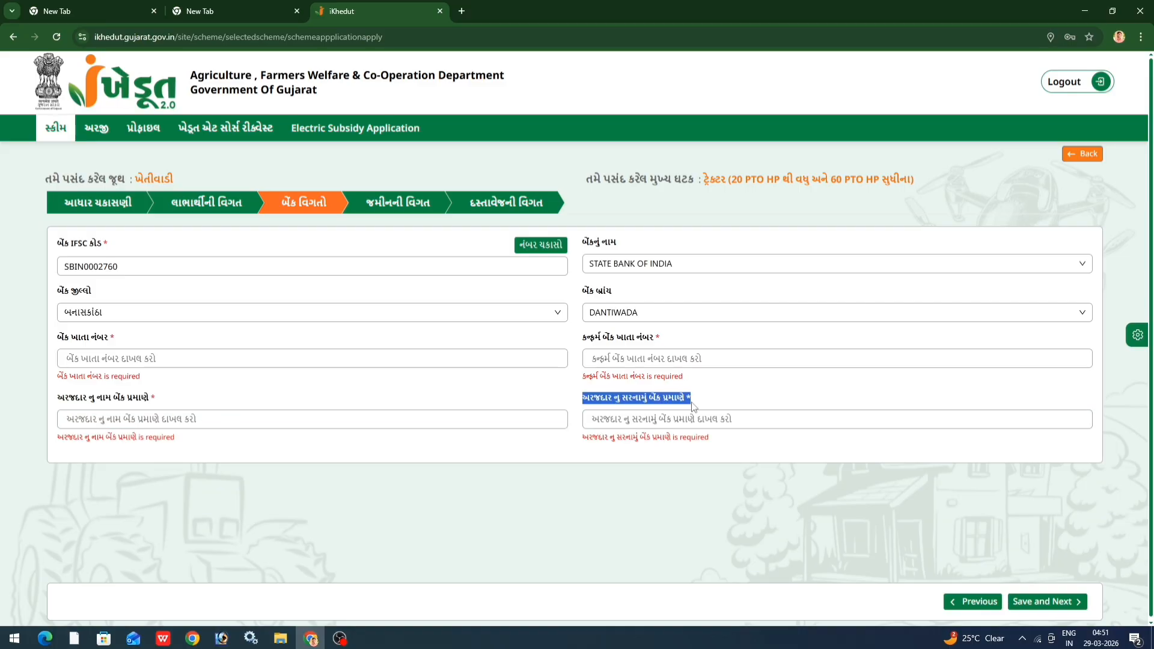
left_click(628, 422)
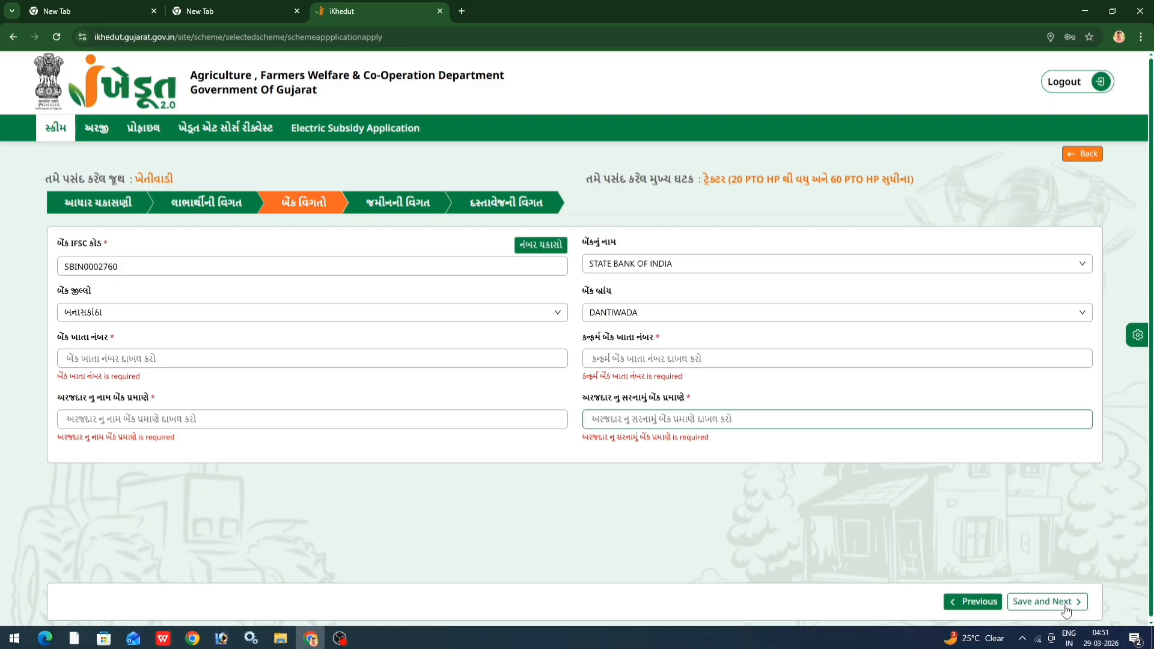
- Start a new land record in જમીનની વિગત with the account-holder type જમીન રેકોર્ડ ધરાવું છું
left_click(411, 205)
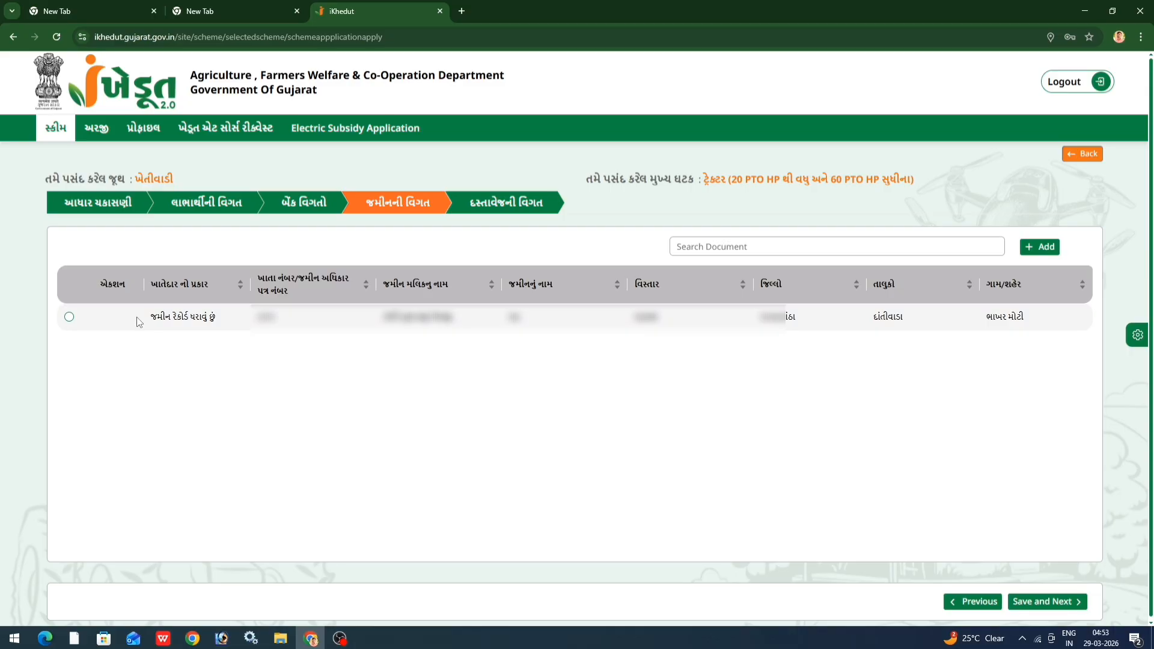
left_click(1040, 247)
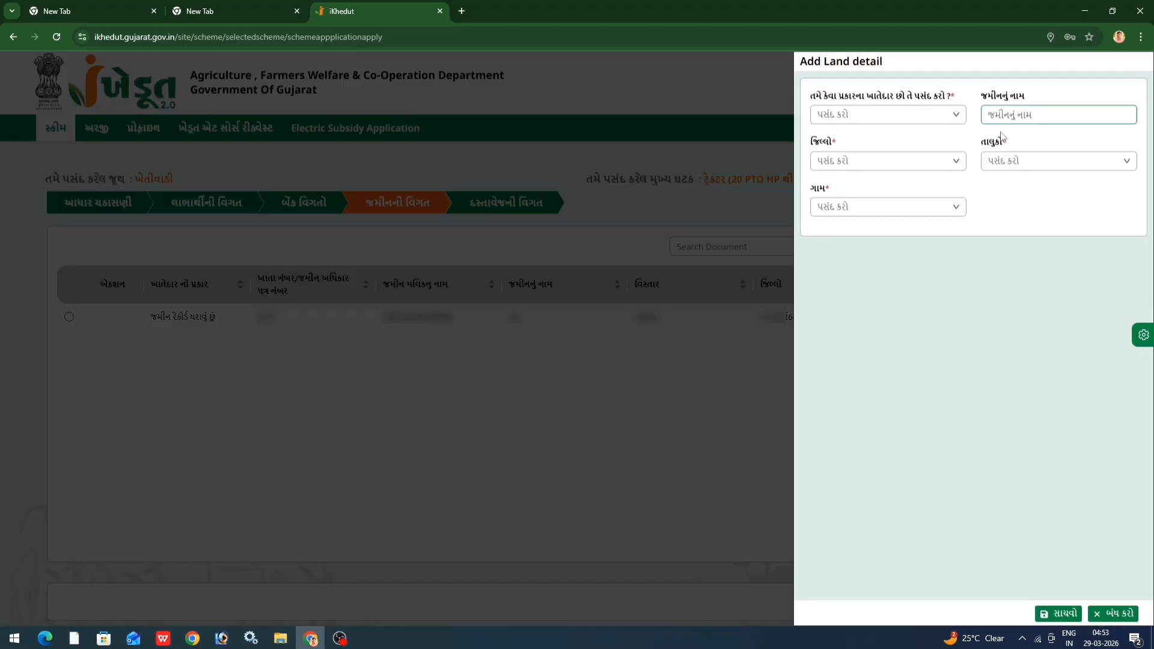
left_click_drag(811, 95, 955, 101)
left_click(928, 115)
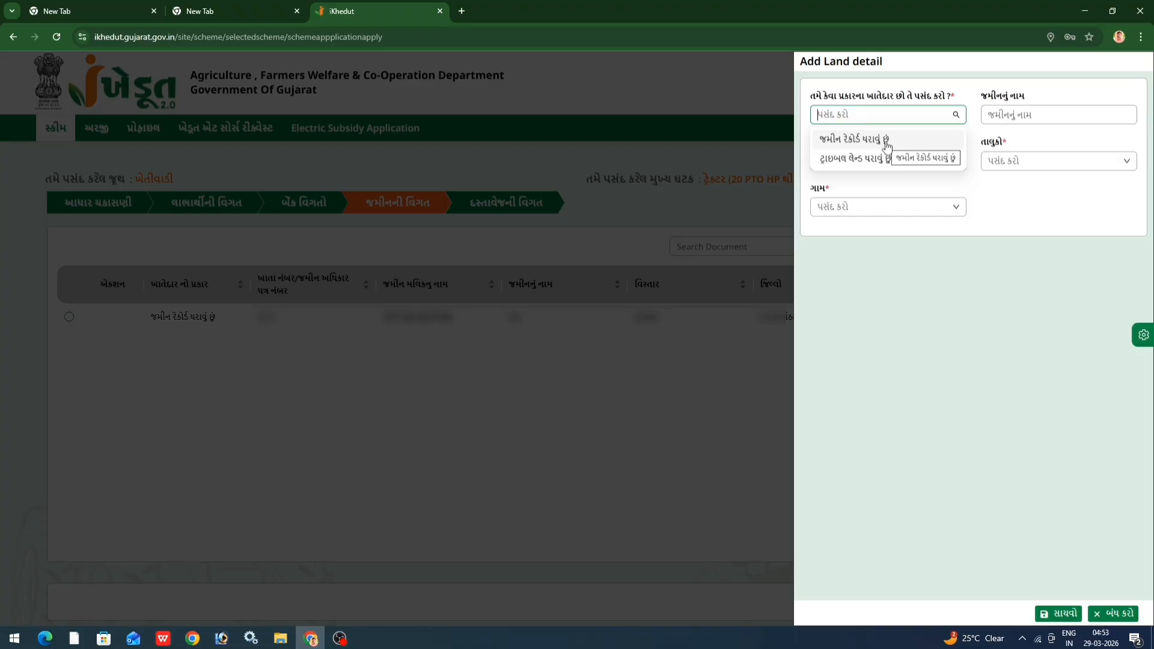
left_click(887, 141)
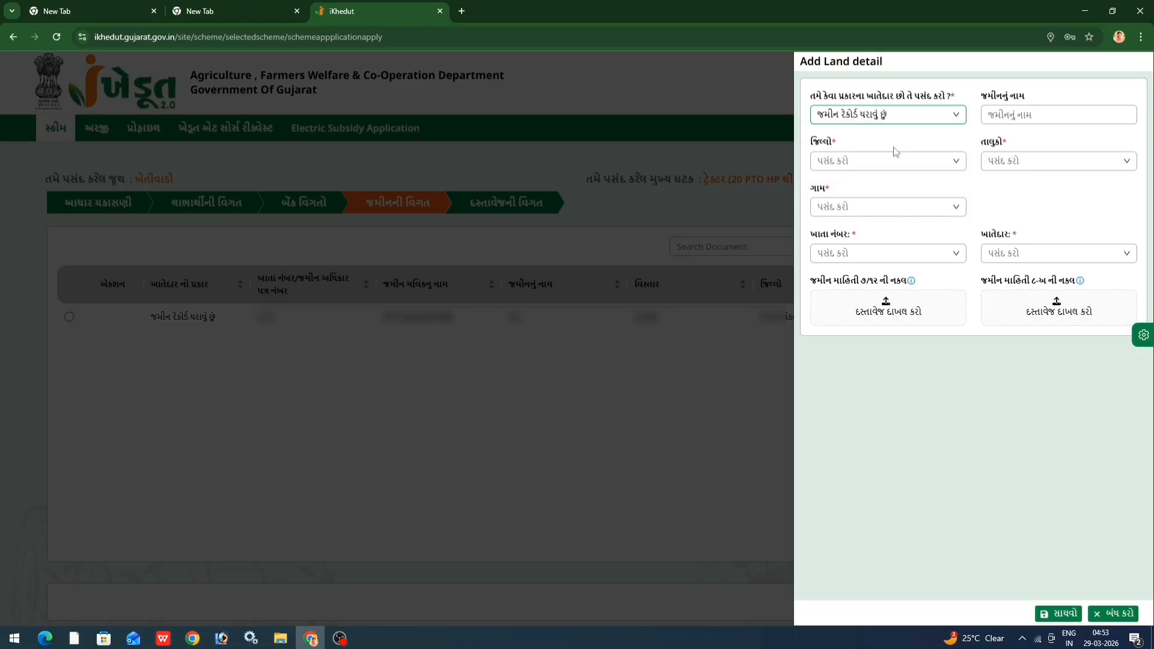
- Set the land record's district to બનાસકાંઠા and its taluka to દાંતીવાડા
left_click(833, 160)
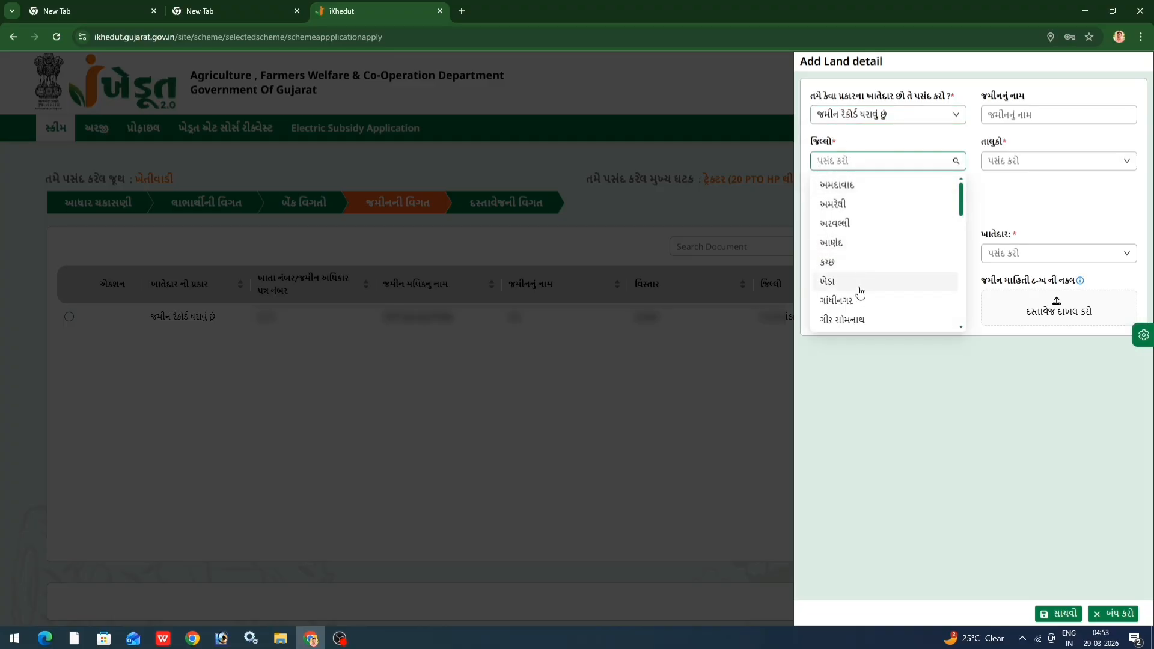
scroll(866, 274, "down", 5)
left_click(866, 275)
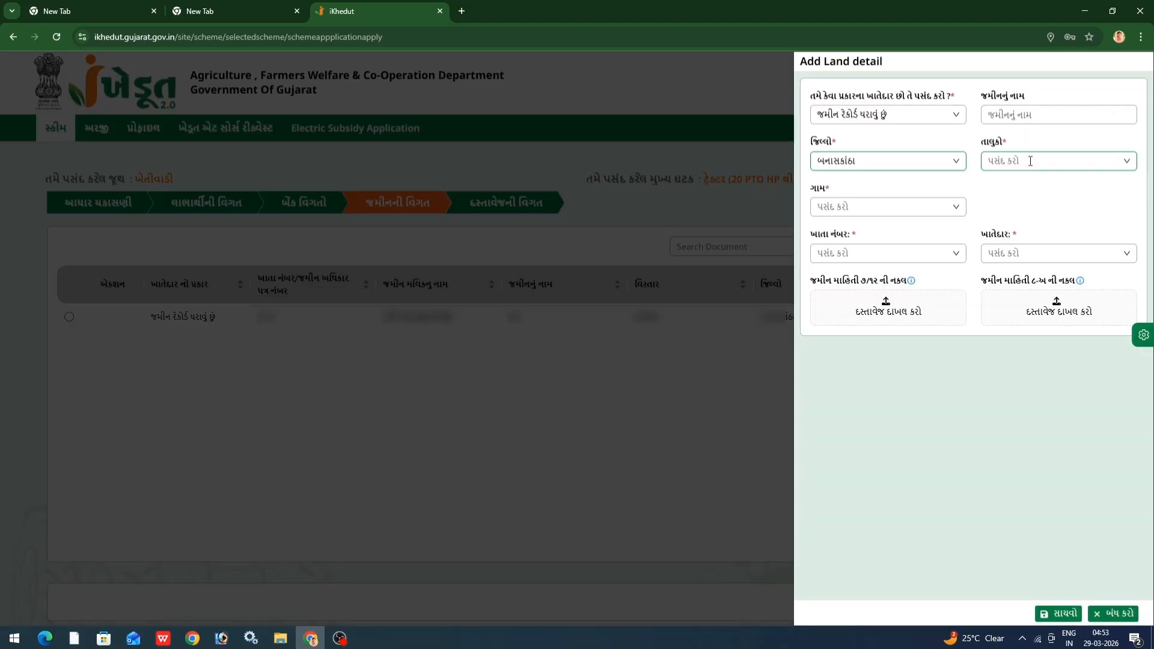
left_click(1032, 162)
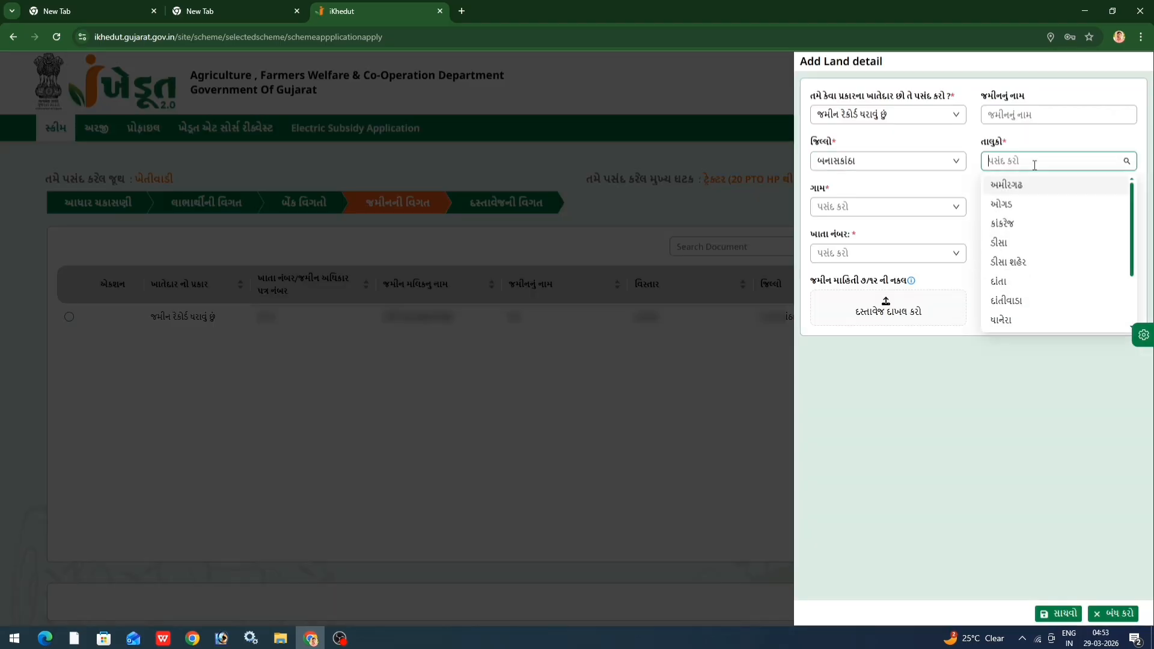
left_click(1015, 303)
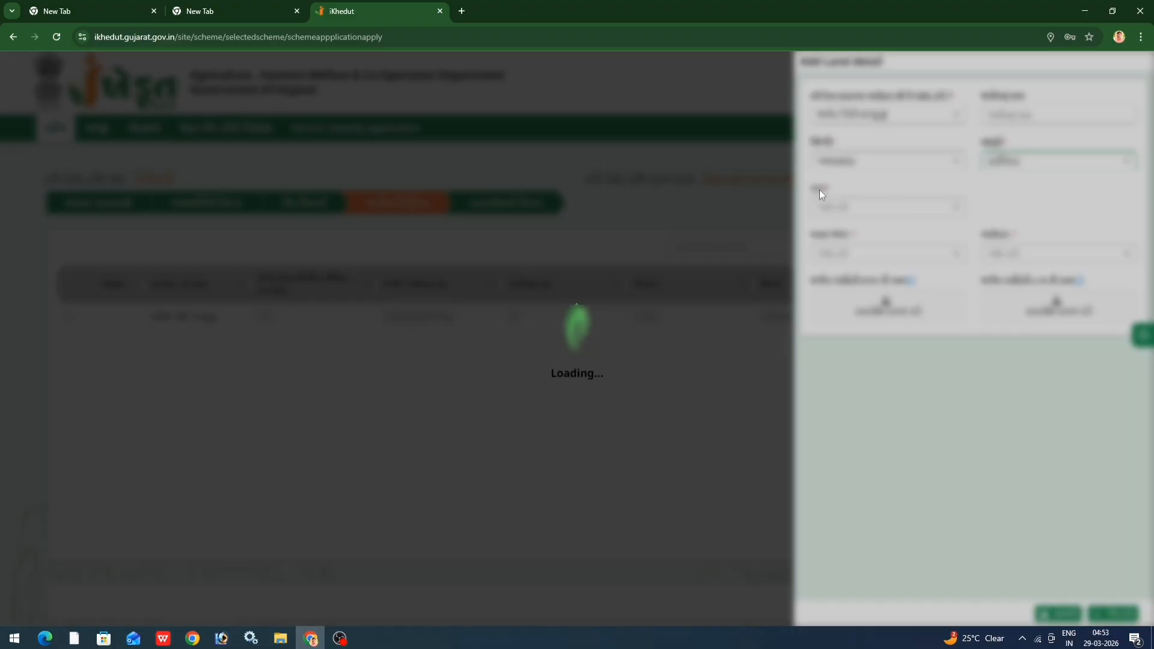
- Set the new land record's village (ગામ) to ભાખર મોટી
left_click(836, 207)
scroll(870, 319, "down", 3)
scroll(870, 318, "down", 2)
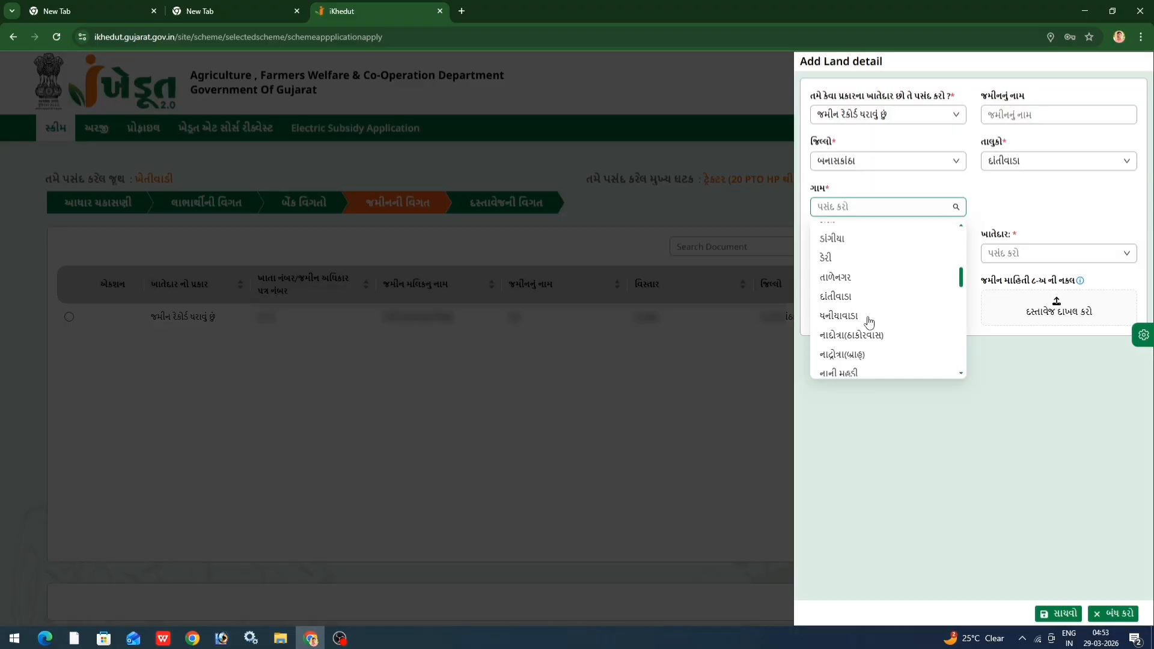
scroll(870, 320, "up", 5)
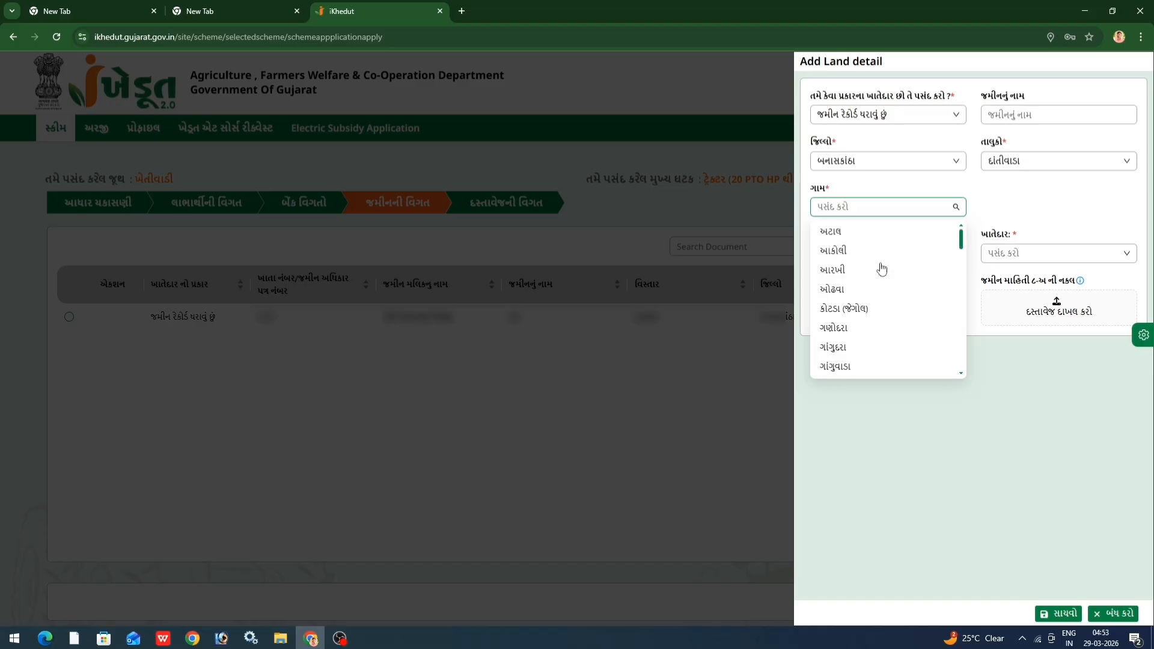
scroll(872, 289, "down", 5)
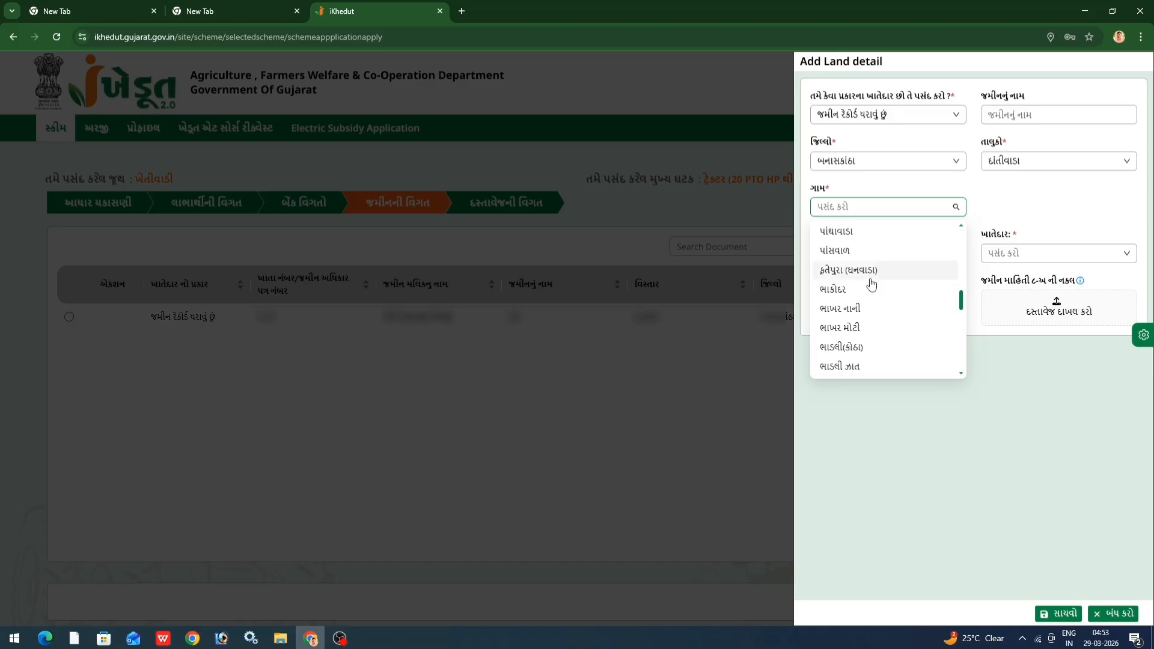
left_click(860, 328)
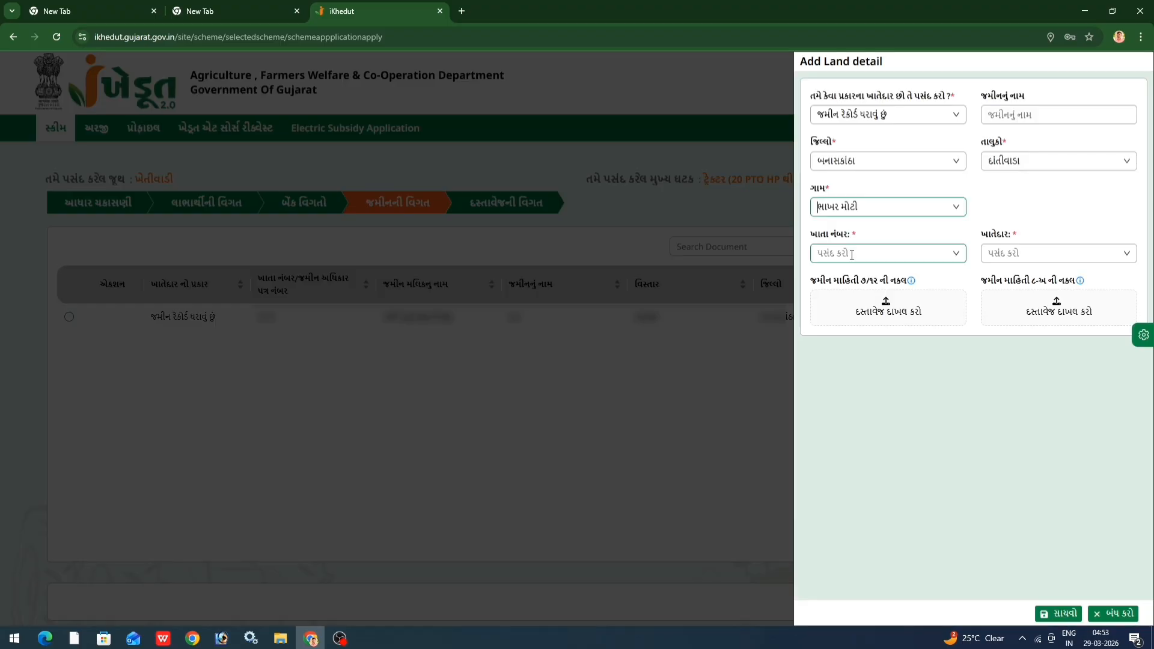
- Search for a land account number, clear the search, and choose an available ખાતા નંબર for the new land record
left_click(852, 255)
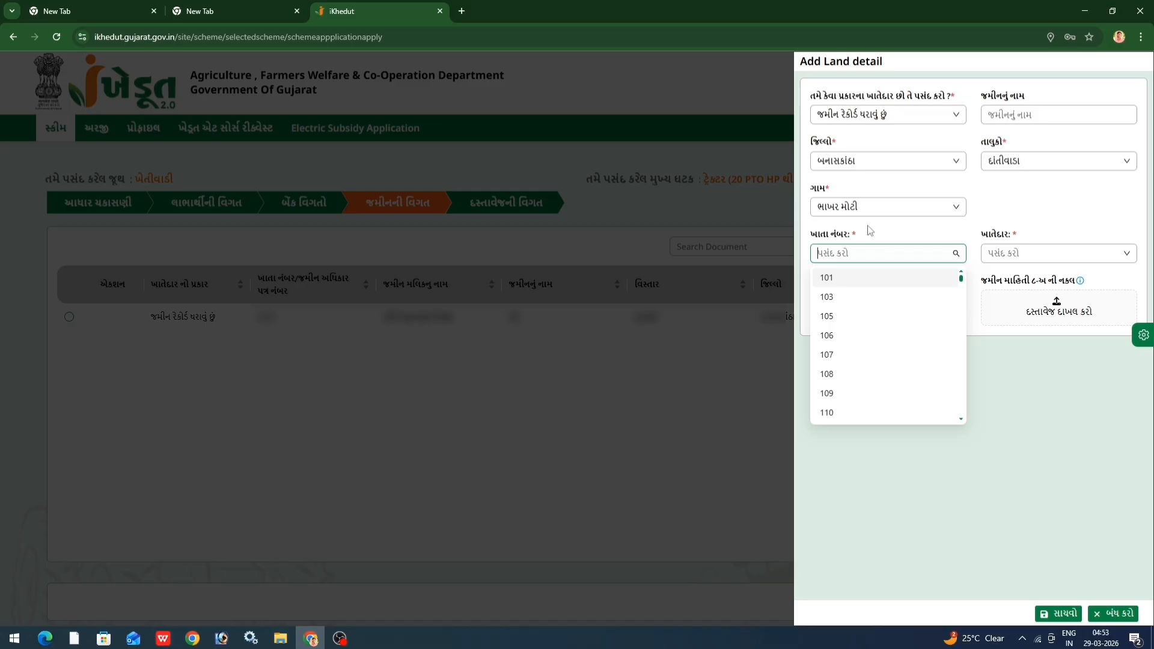
type("2315")
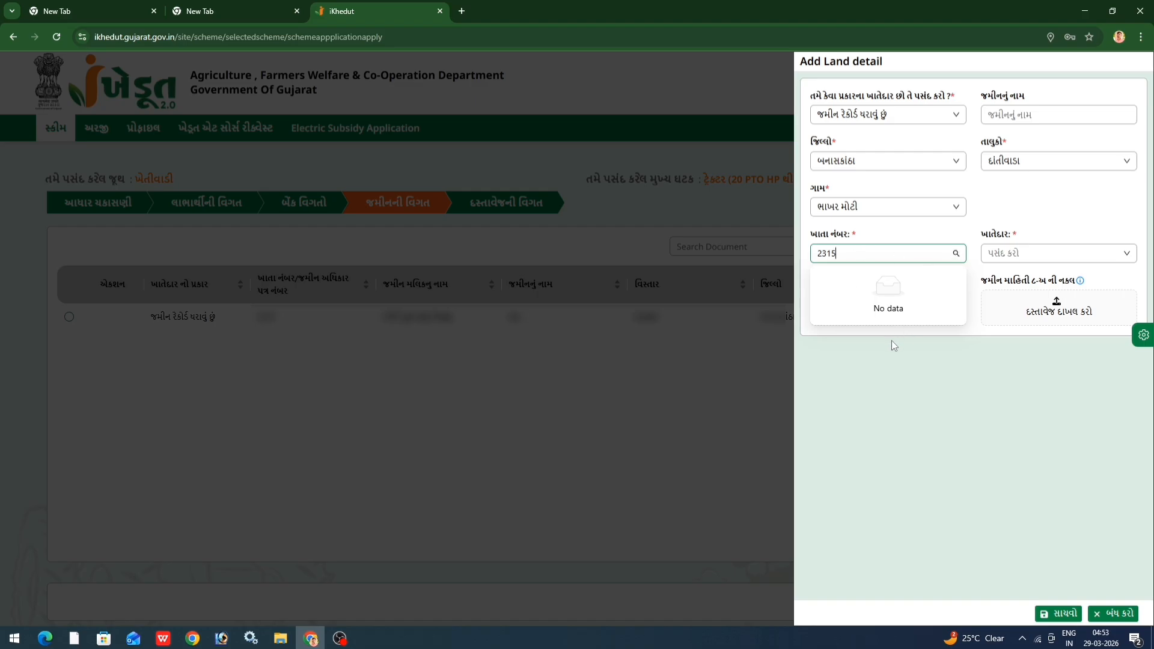
key("BackSpace")
key("BackSpace")
key("BackSpace")
key("BackSpace")
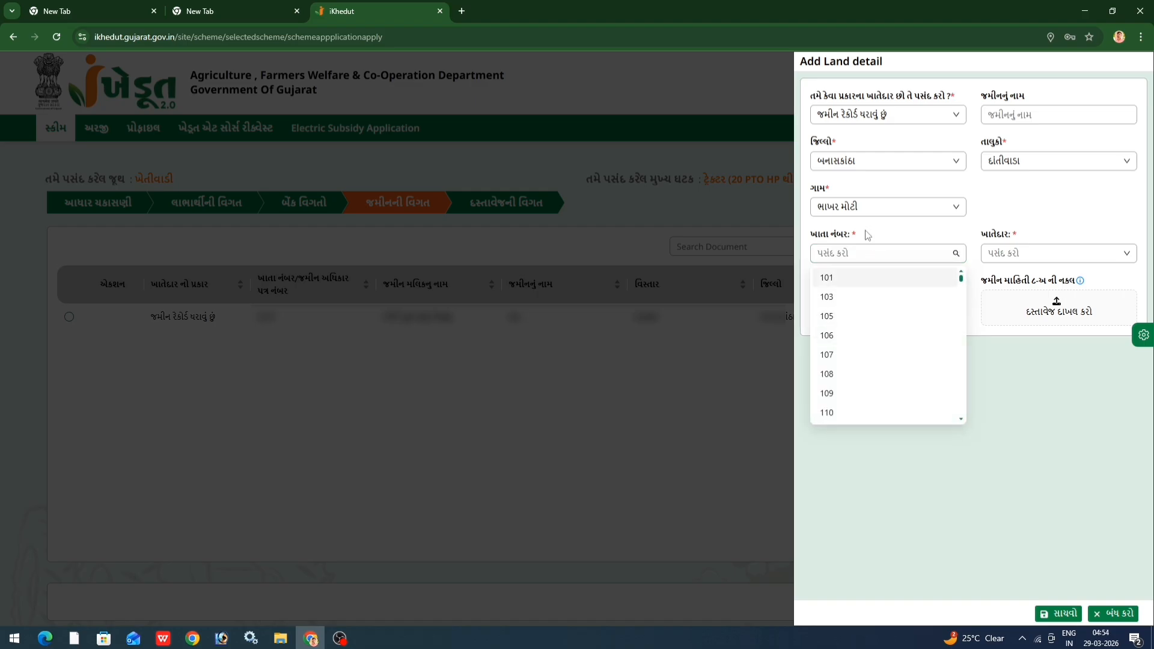
left_click(866, 354)
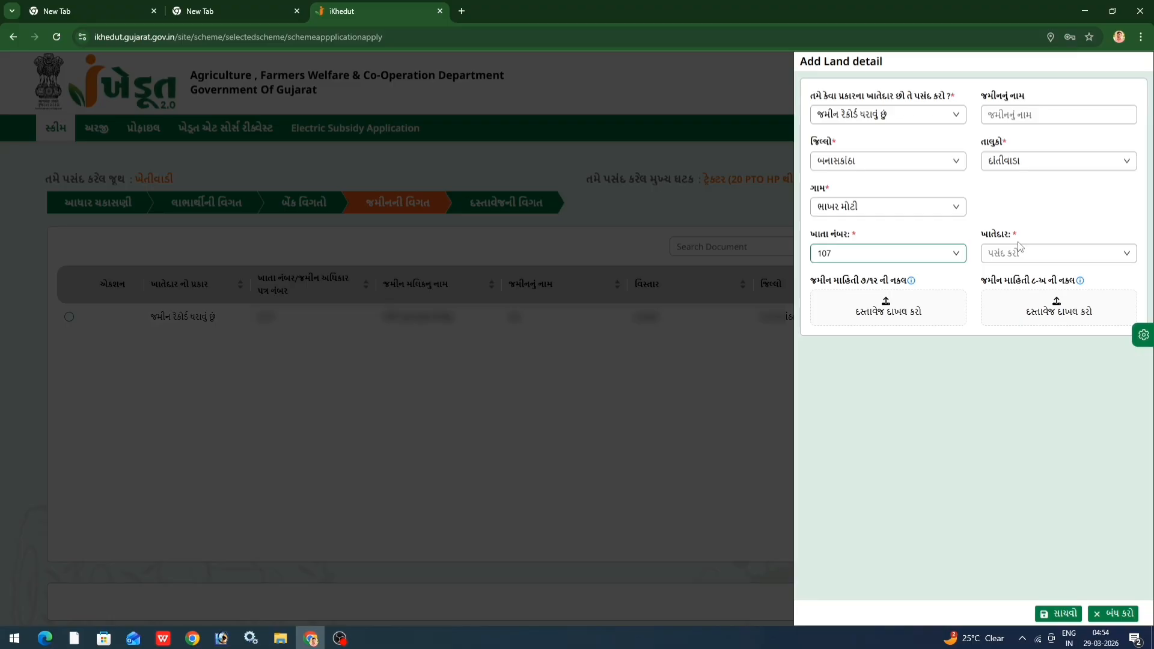
- Check the ખાતેદાર choices for the selected land account and close the new land record without saving it
left_click_drag(1019, 246, 1012, 248)
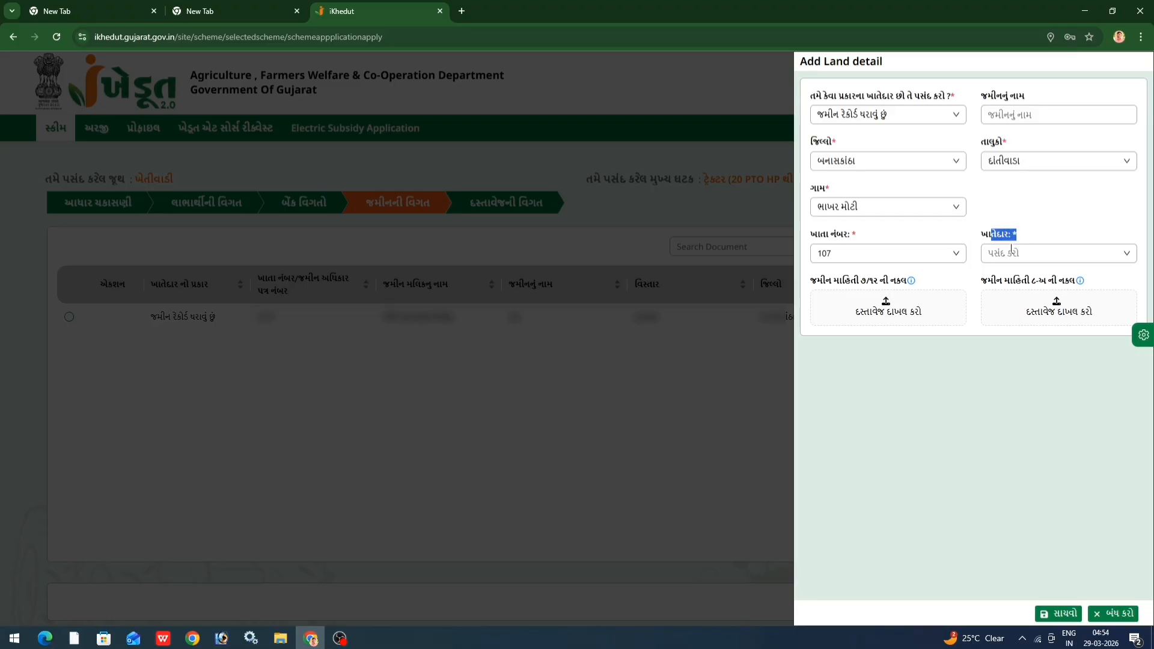
left_click(1014, 250)
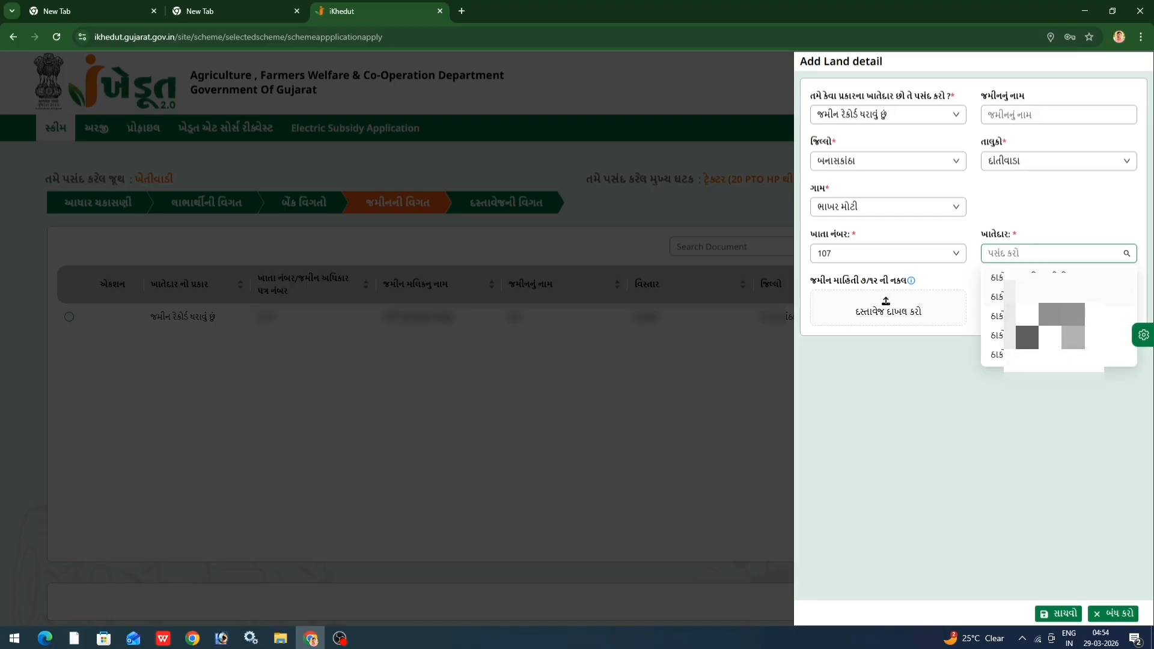
left_click(963, 346)
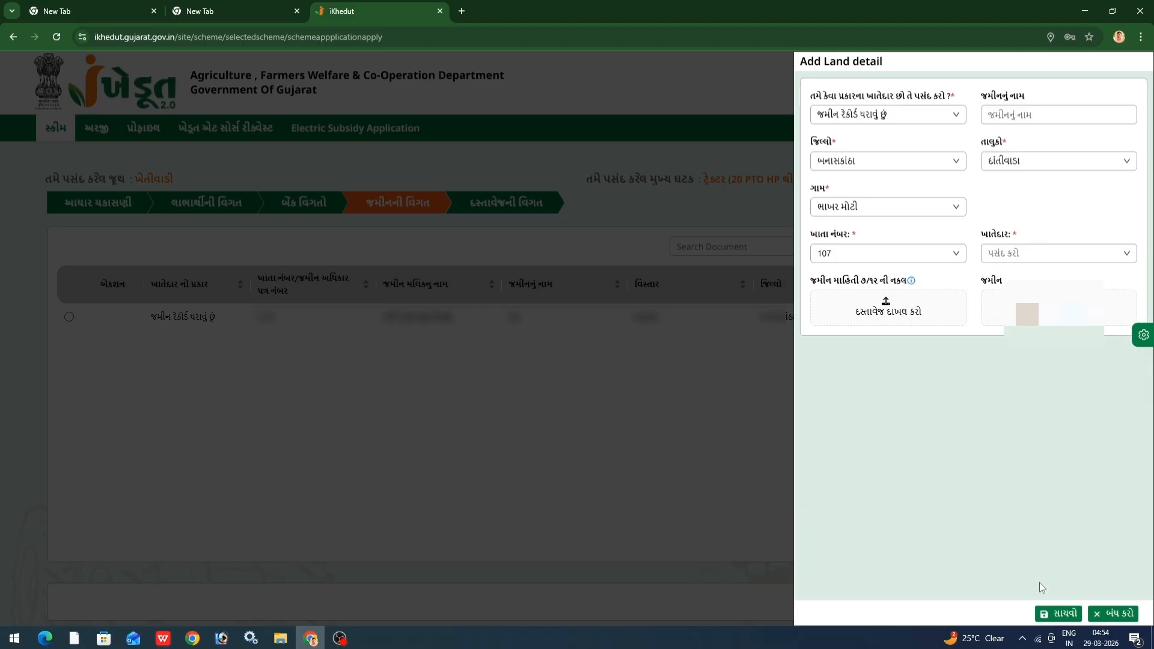
left_click(1114, 614)
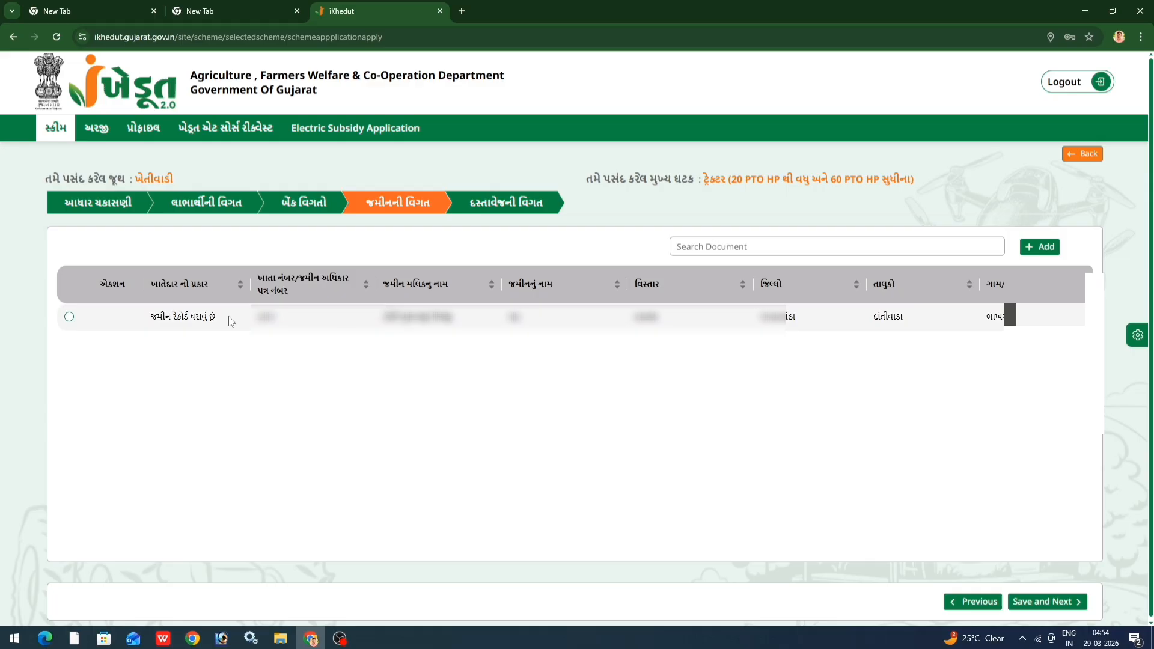
- Select the existing ભાખર મોટી land record for the application and save the land details to continue
left_click(70, 317)
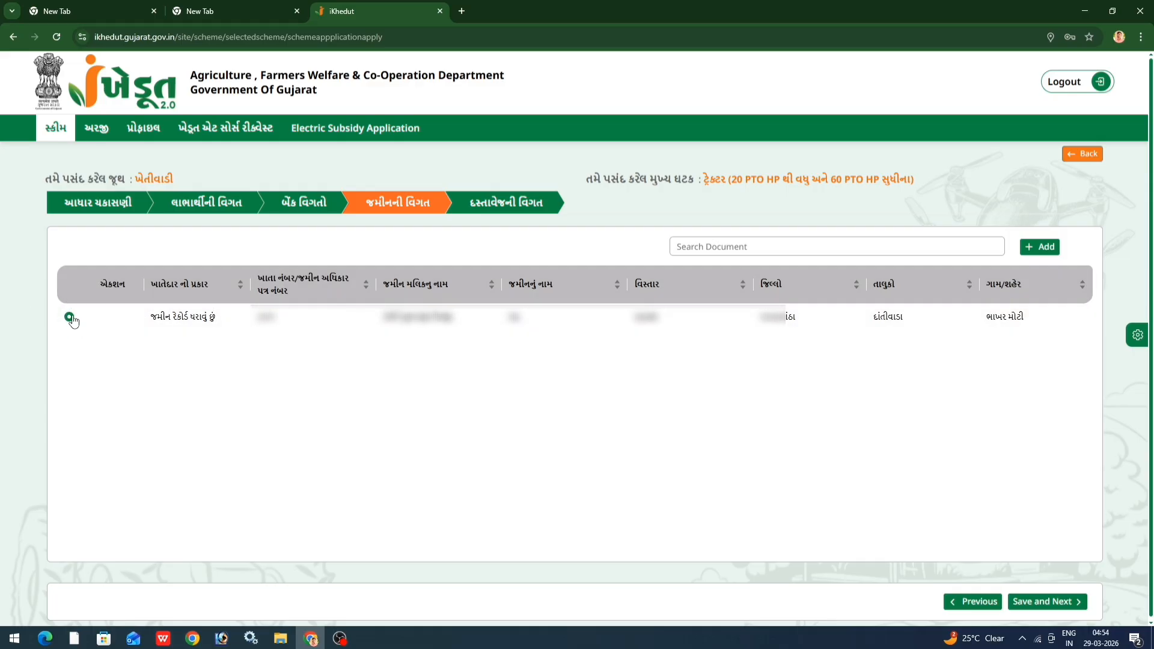
left_click(1034, 608)
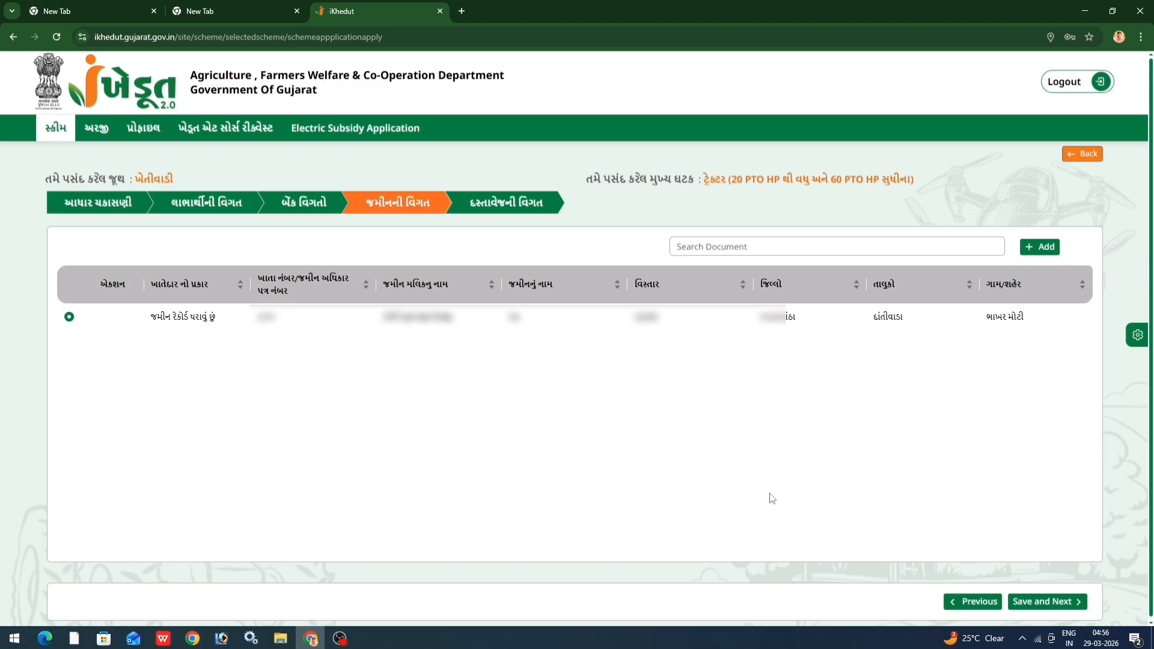
- Open the અરજી list and review the tractor application's entry for 2026-27
left_click(98, 129)
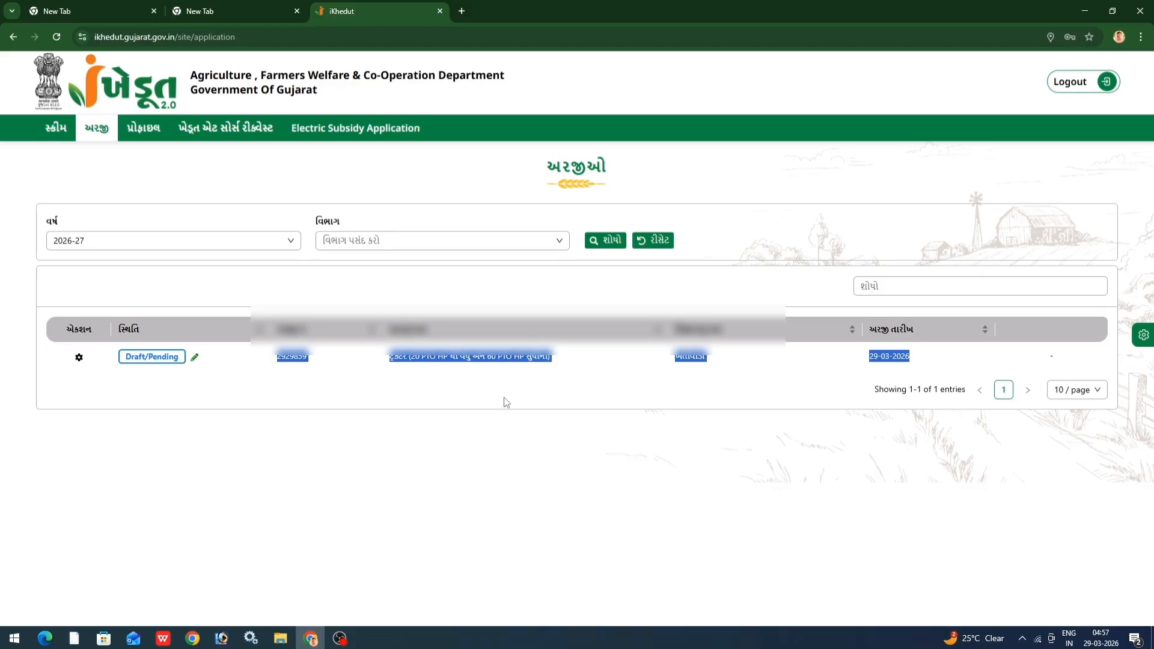
left_click(986, 367)
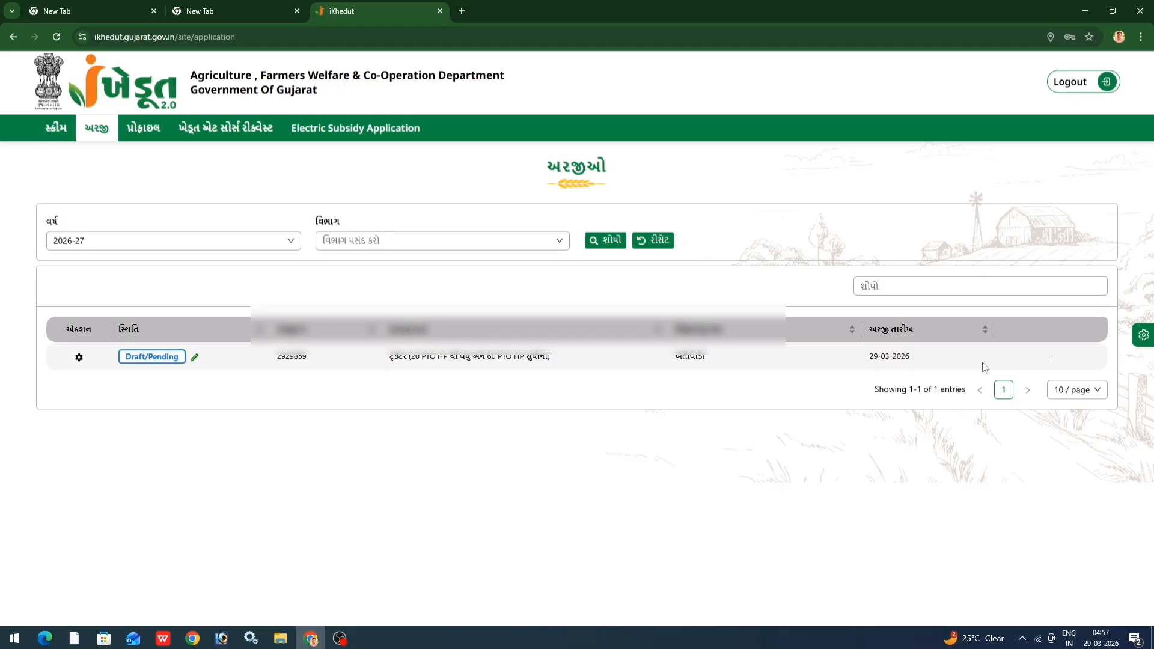